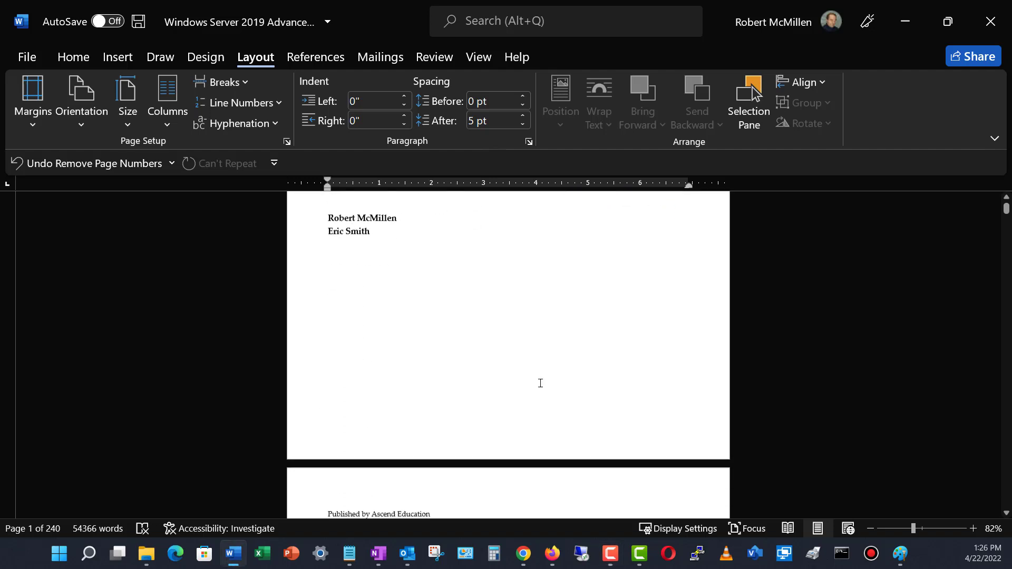
pyautogui.scroll(-2, 540, 383)
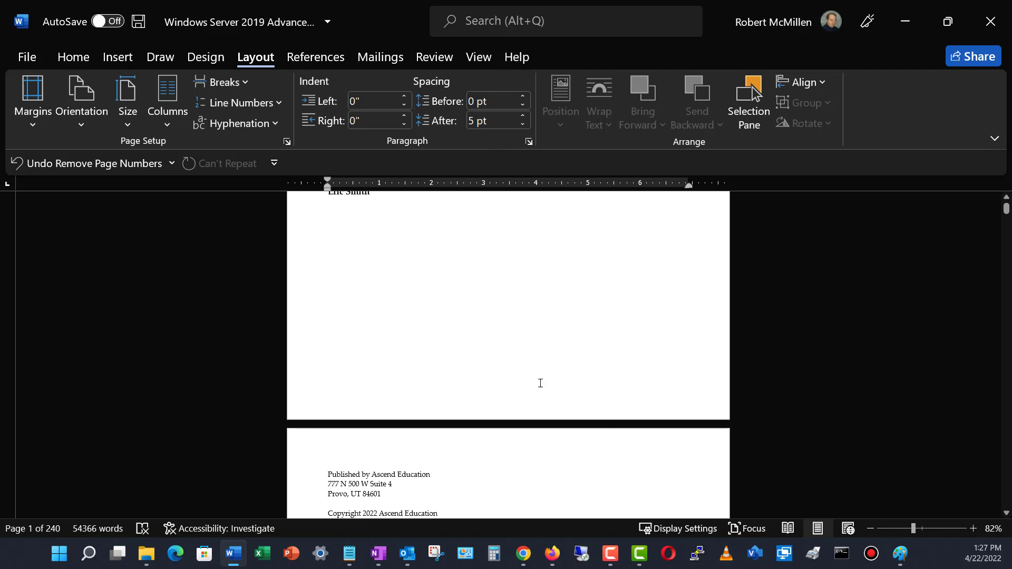
# Step: Scroll to the blank page before Chapter 1 and place the insertion point there
pyautogui.scroll(12, 540, 384)
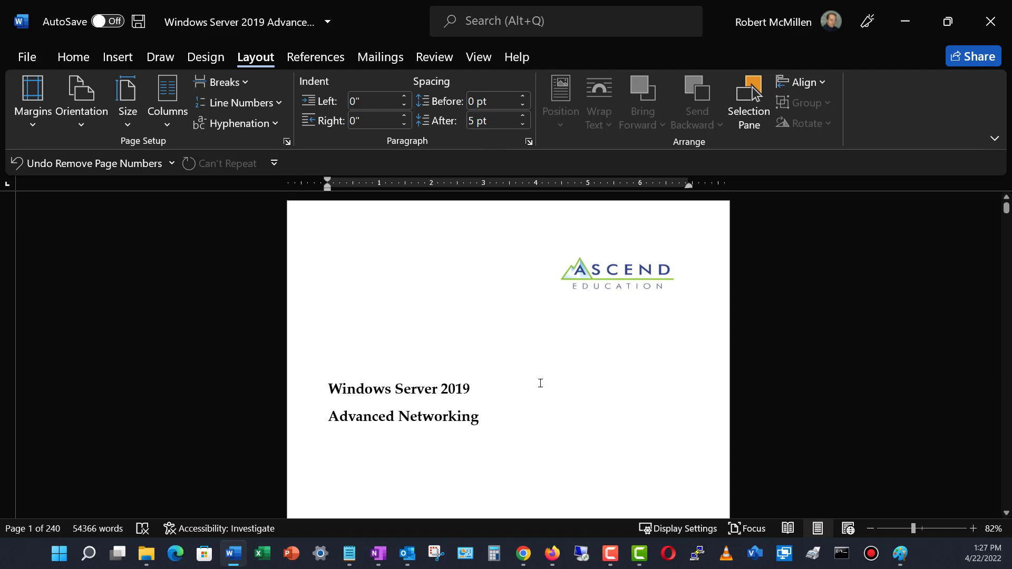
pyautogui.scroll(-3, 540, 383)
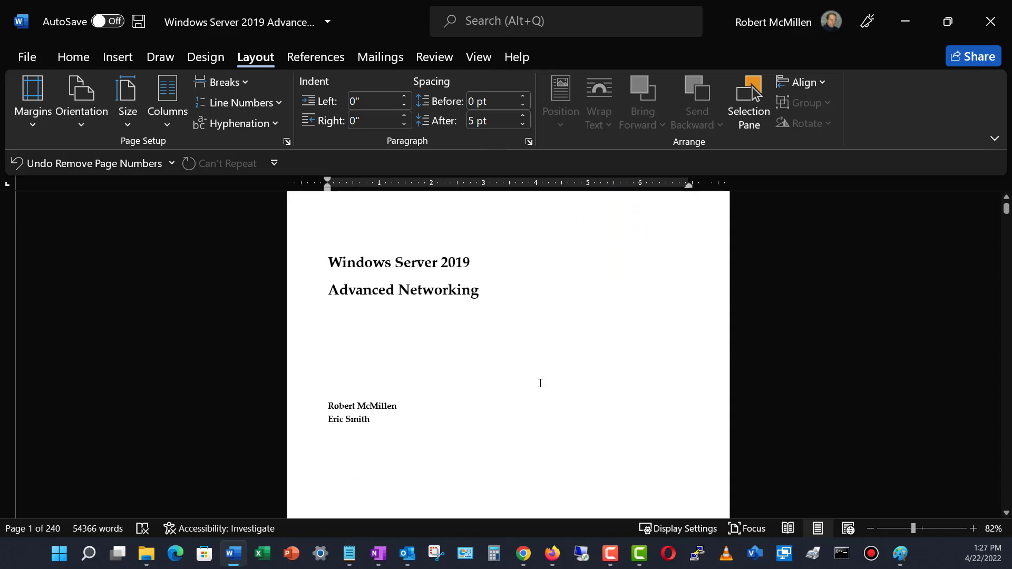
pyautogui.scroll(-2, 529, 366)
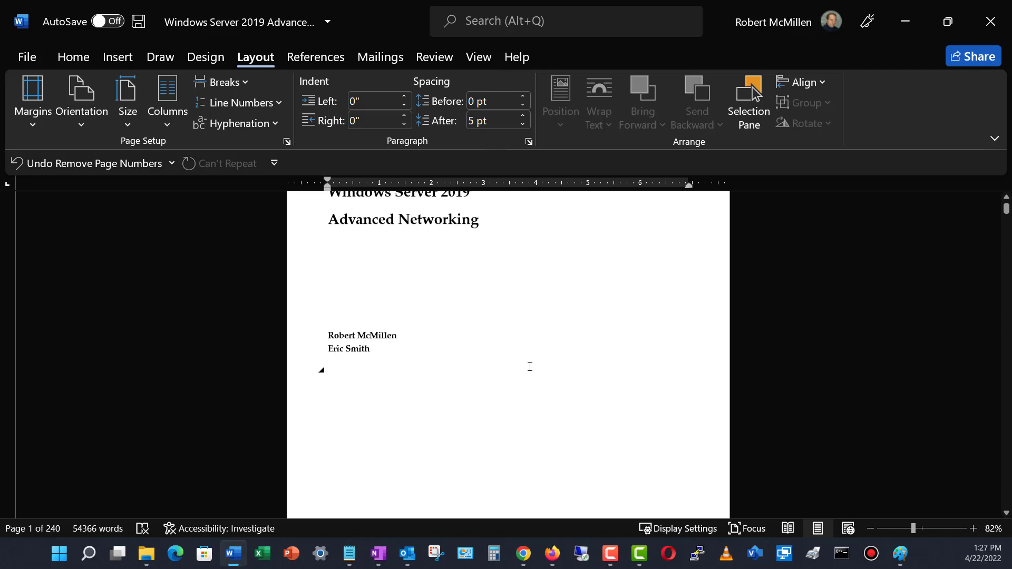
pyautogui.scroll(-1, 530, 367)
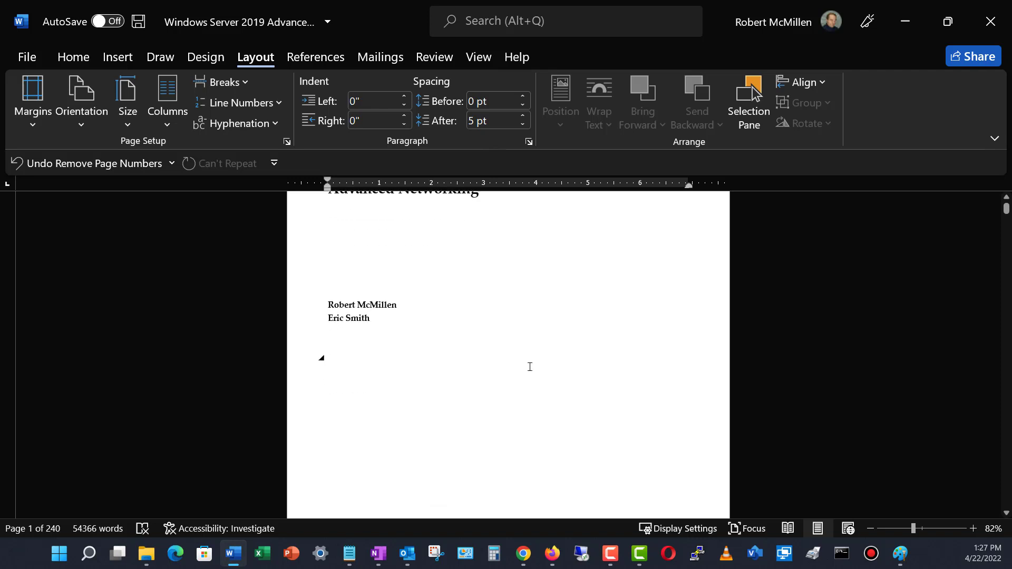
pyautogui.scroll(-4, 530, 367)
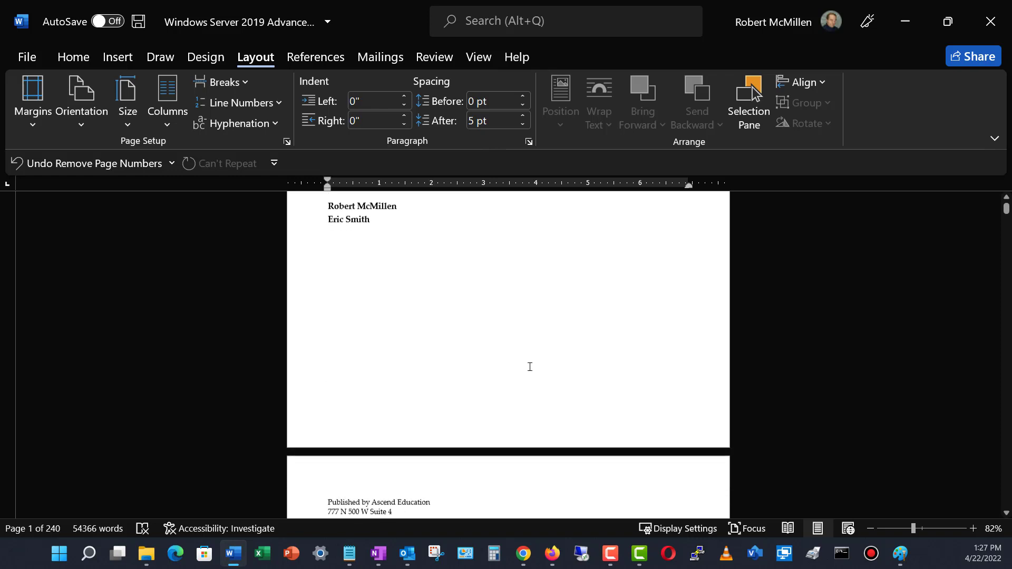
pyautogui.scroll(-4, 530, 366)
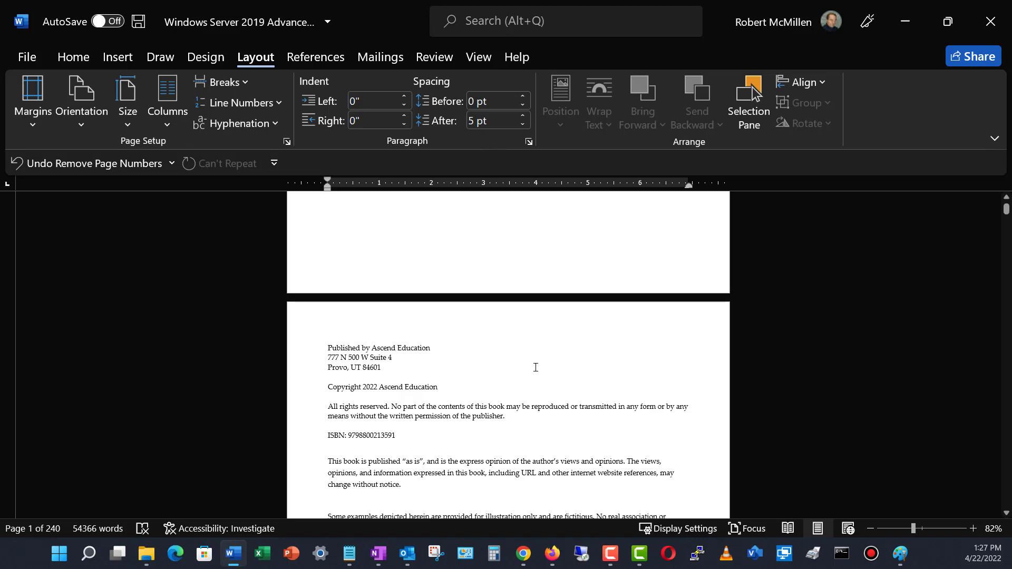
pyautogui.scroll(10, 532, 368)
pyautogui.scroll(3, 535, 367)
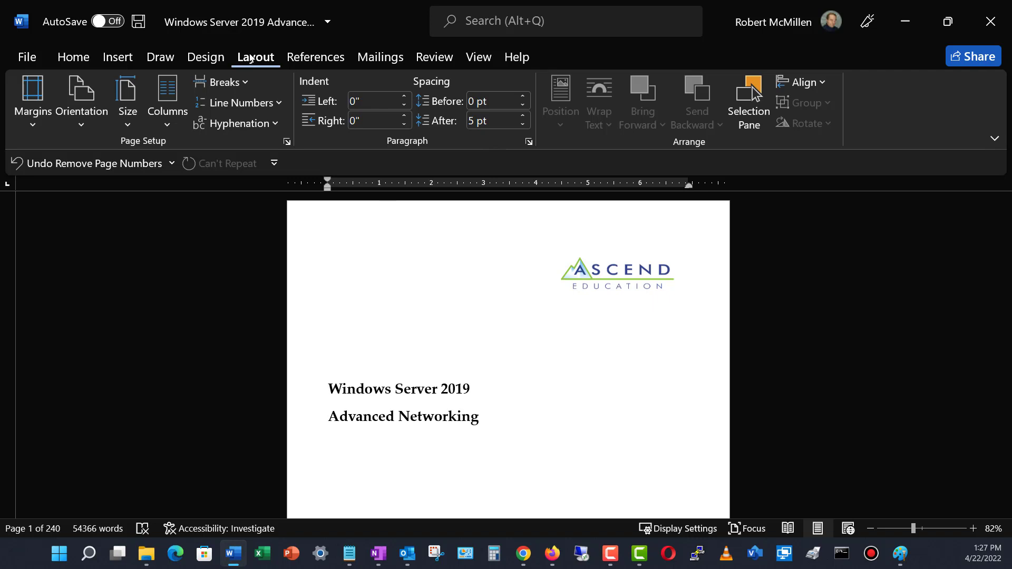
pyautogui.scroll(-3, 581, 447)
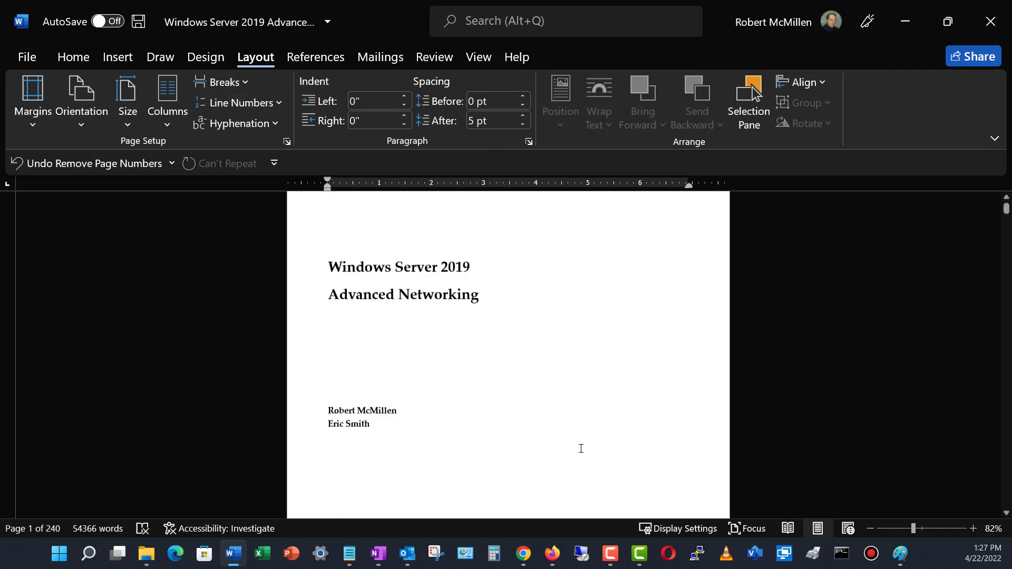
pyautogui.scroll(-3, 581, 448)
pyautogui.scroll(-10, 580, 449)
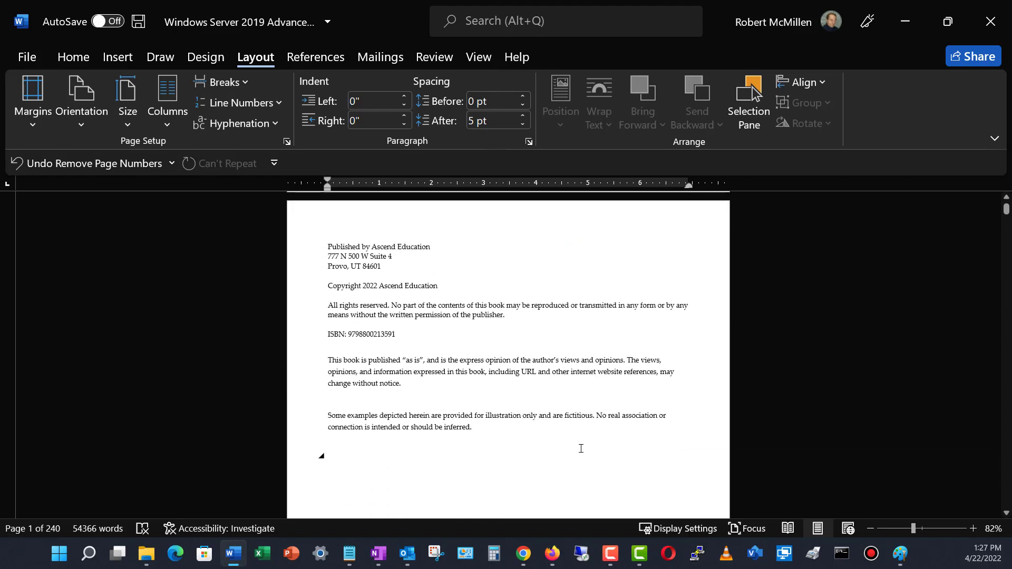
pyautogui.scroll(-5, 581, 449)
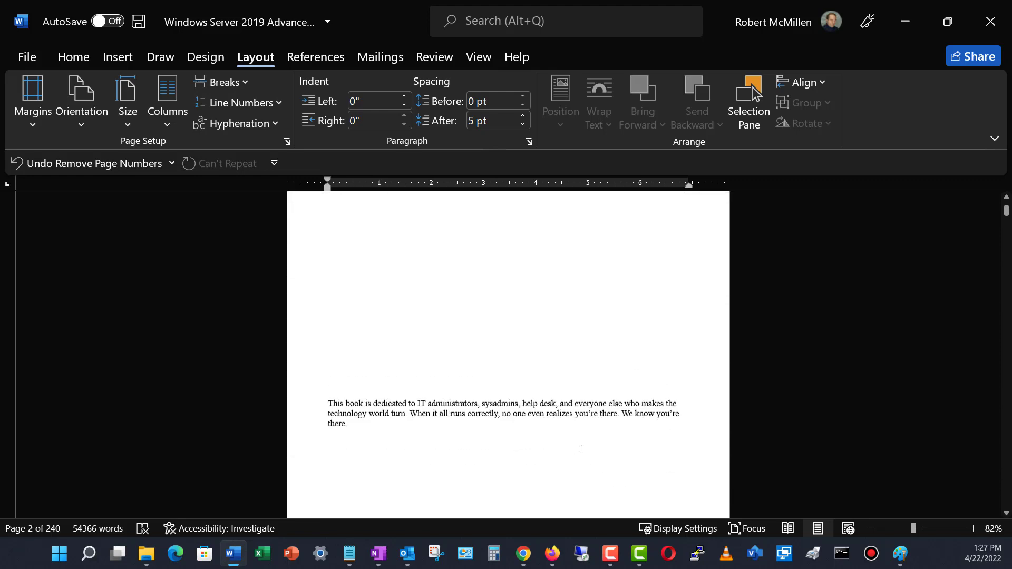
pyautogui.moveTo(1006, 211); pyautogui.dragTo(1006, 231)
pyautogui.scroll(8, 549, 363)
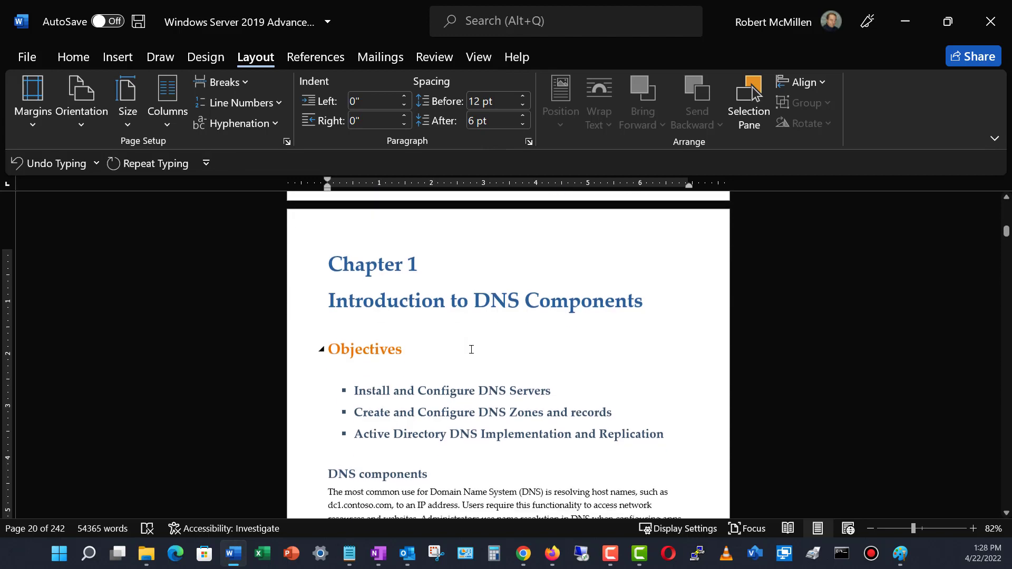
pyautogui.scroll(-1, 471, 349)
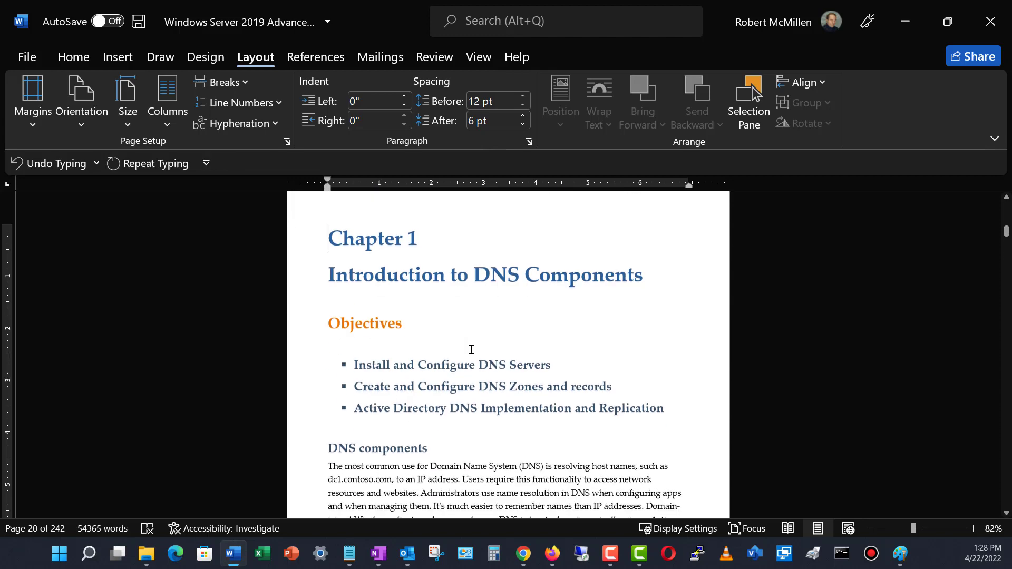
pyautogui.scroll(4, 471, 349)
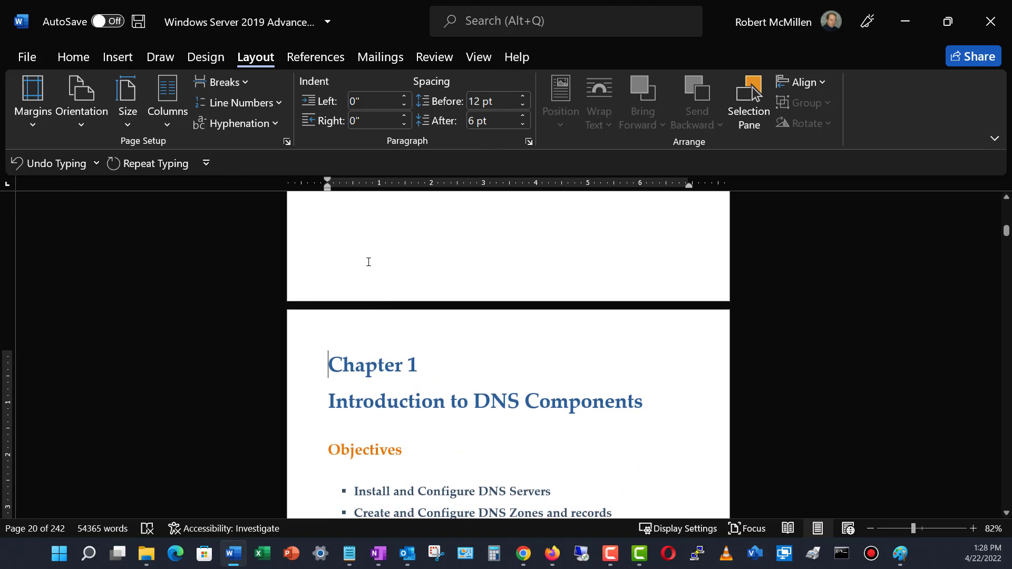
pyautogui.click(368, 262)
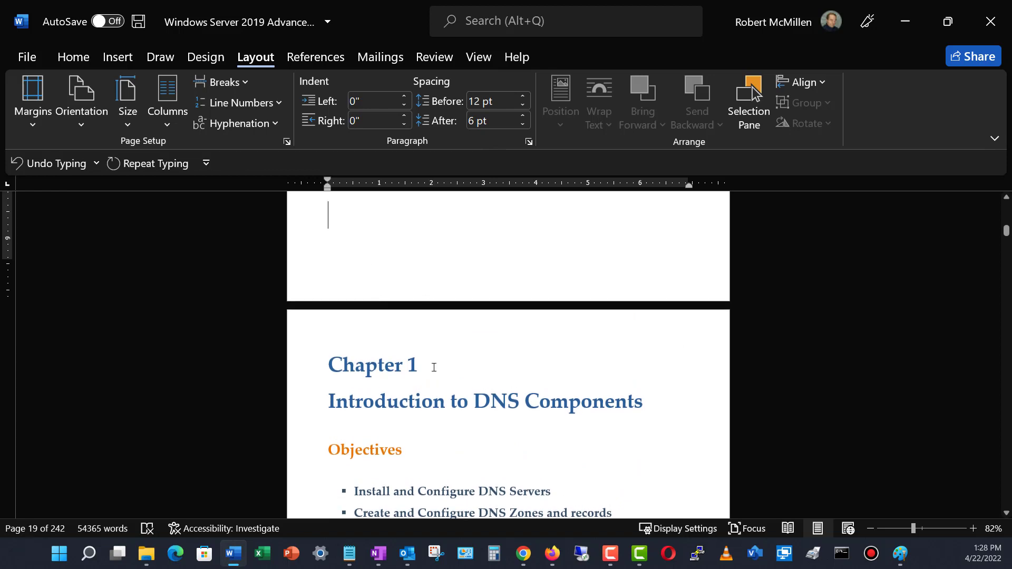
# Step: Insert a Next Page section break so Chapter 1 starts a new section on page 20
pyautogui.scroll(-1, 432, 342)
pyautogui.scroll(3, 437, 393)
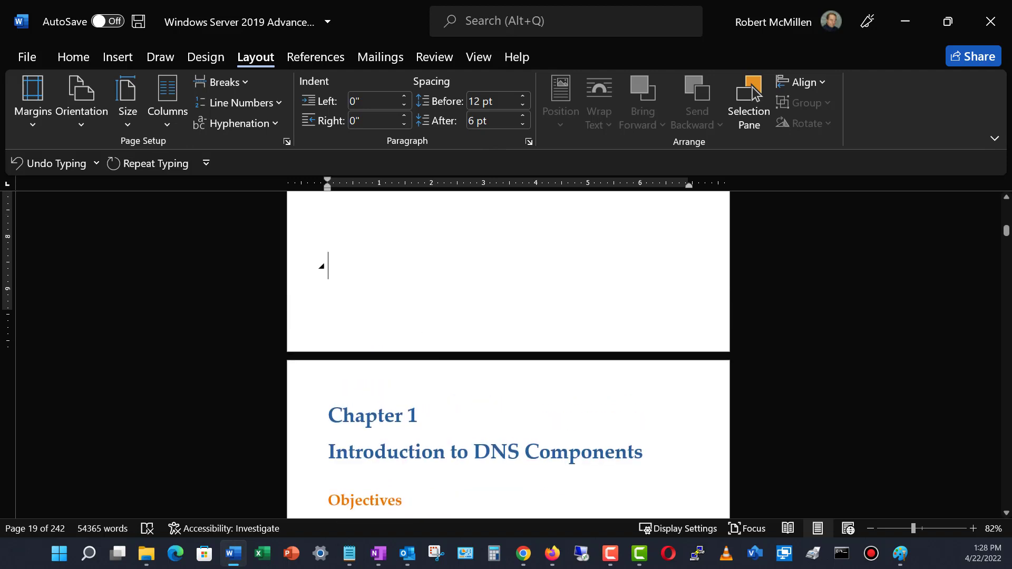
pyautogui.click(226, 82)
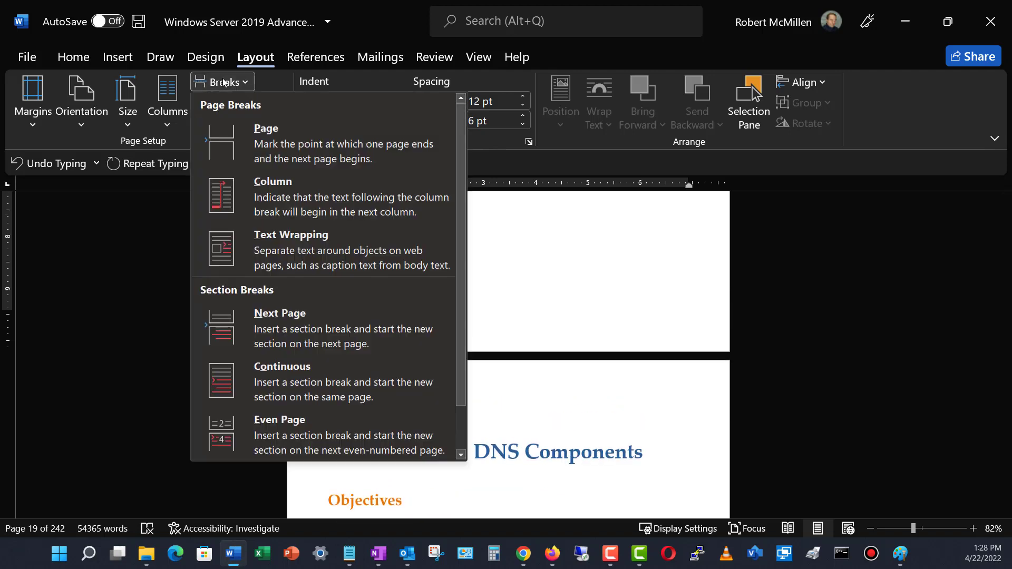
pyautogui.click(314, 330)
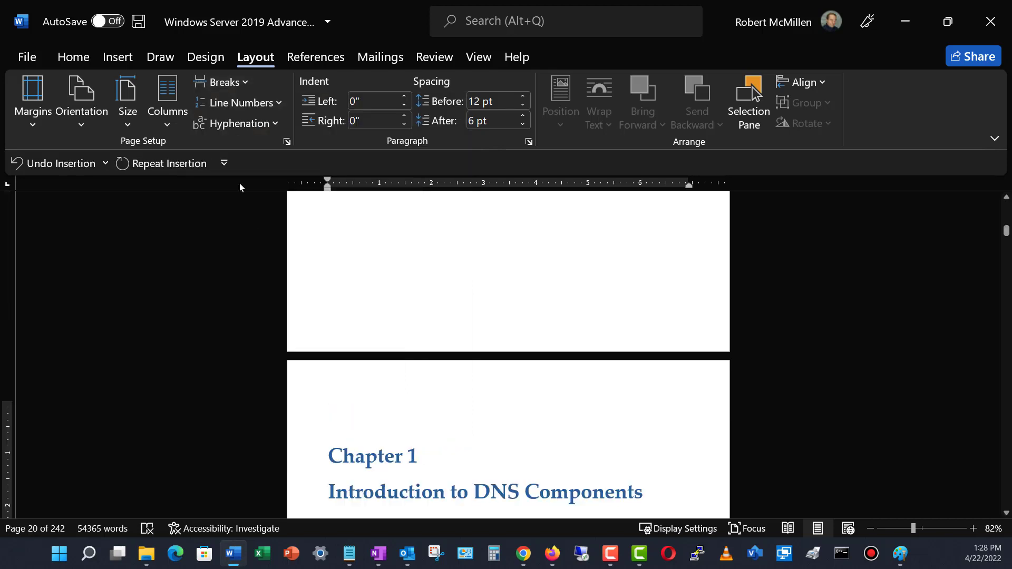
pyautogui.click(75, 58)
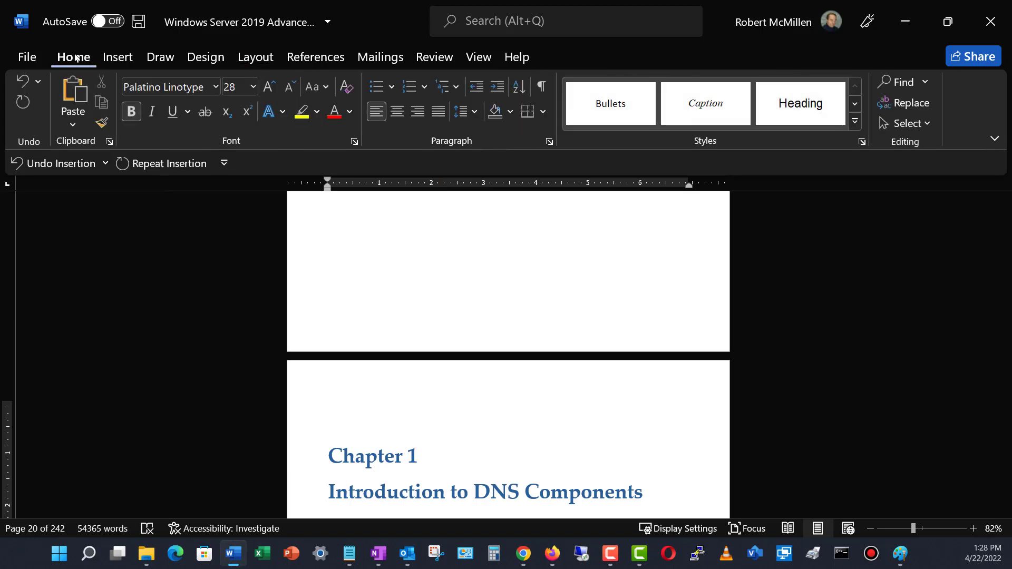
pyautogui.click(543, 88)
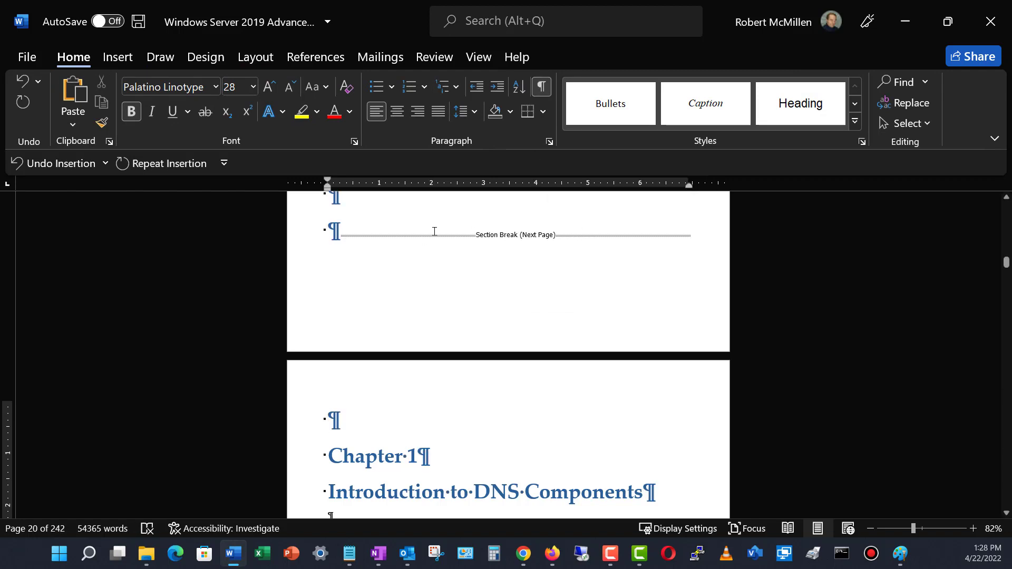
pyautogui.click(541, 87)
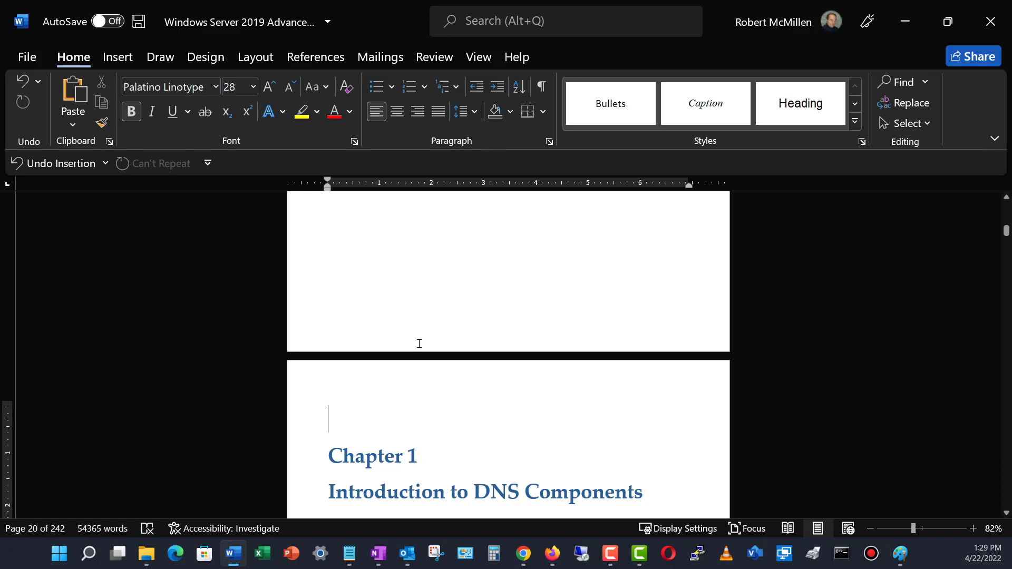
# Step: Open the footer on page 20 for editing
pyautogui.scroll(-7, 437, 375)
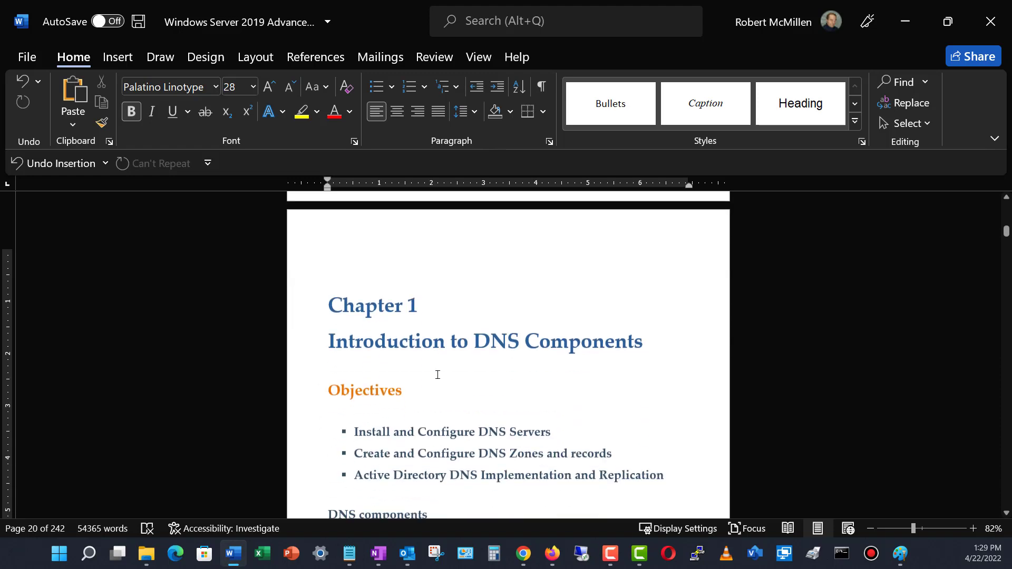
pyautogui.scroll(-3, 437, 375)
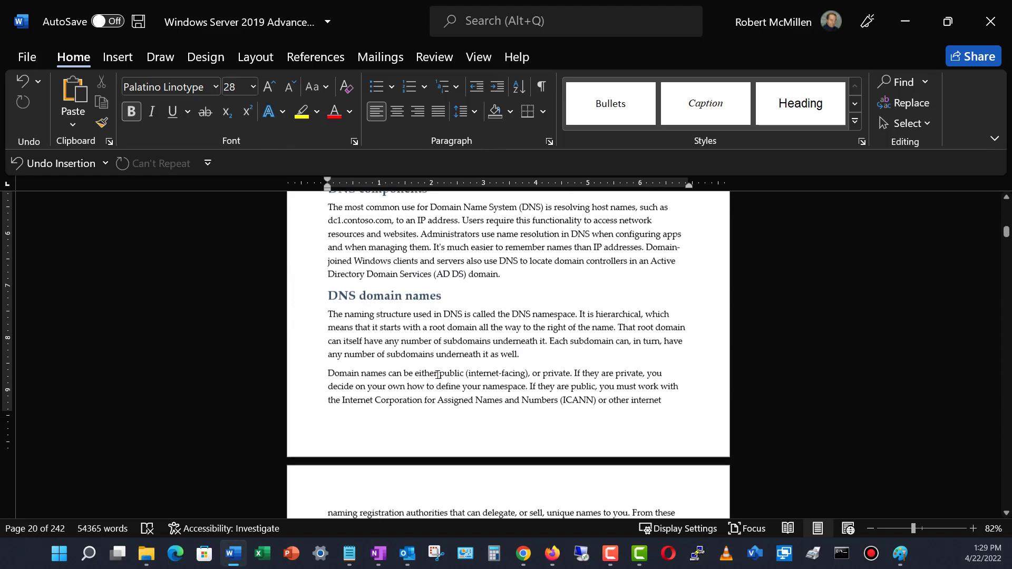
pyautogui.doubleClick(502, 420)
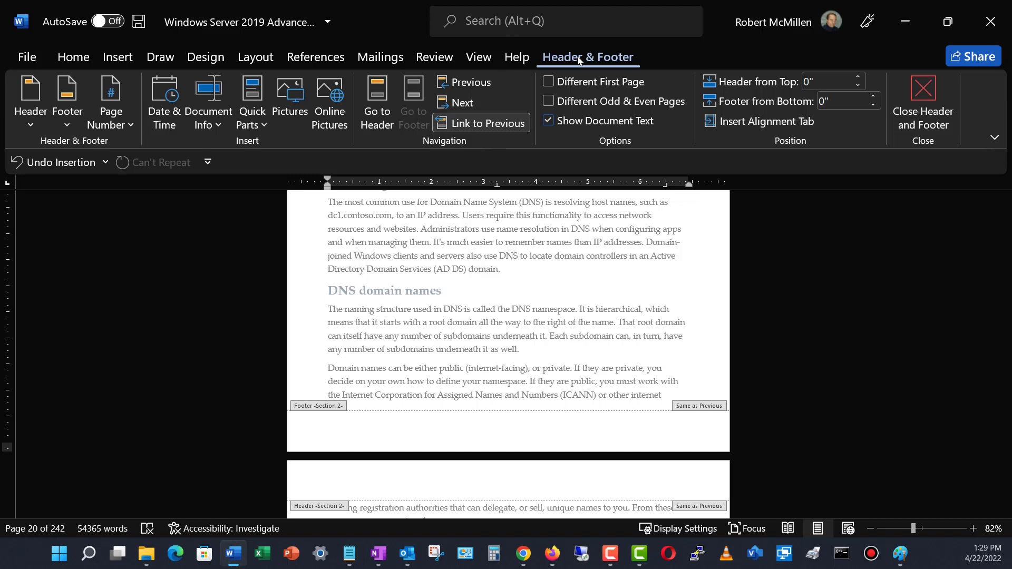
# Step: Add a centered Plain Number 2 page number at the bottom of the page, reading 20
pyautogui.click(109, 117)
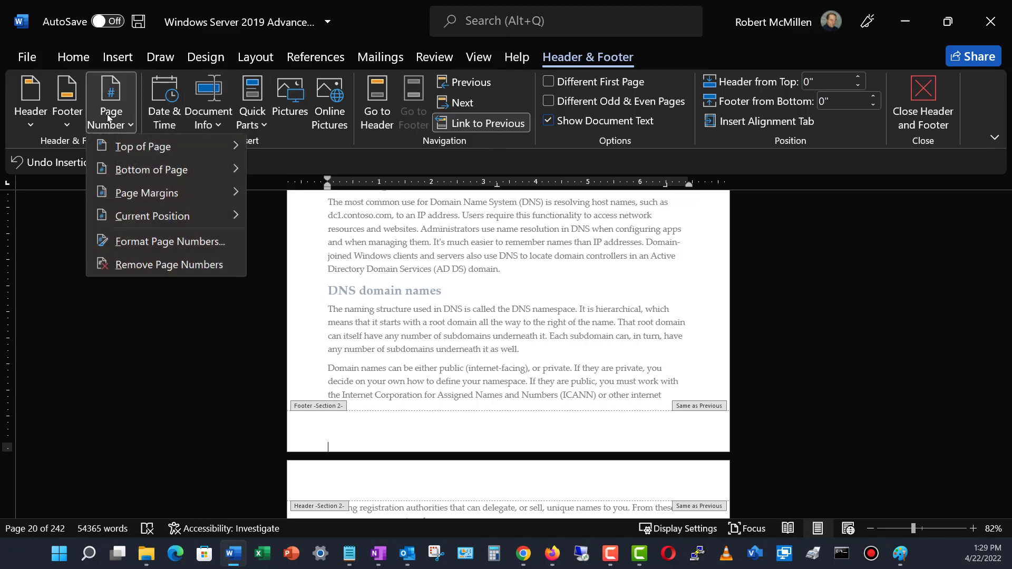
pyautogui.moveTo(135, 159)
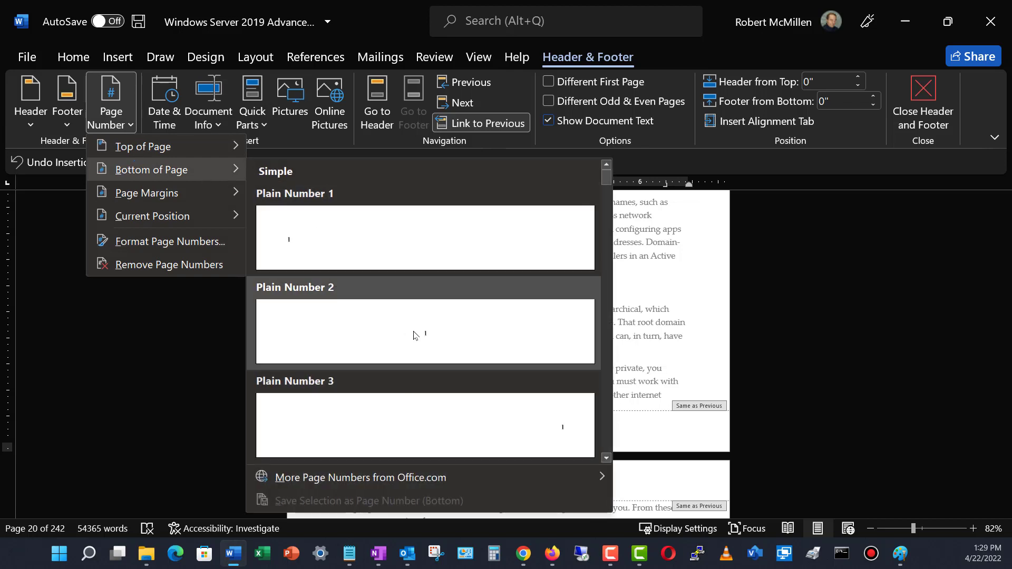
pyautogui.click(416, 335)
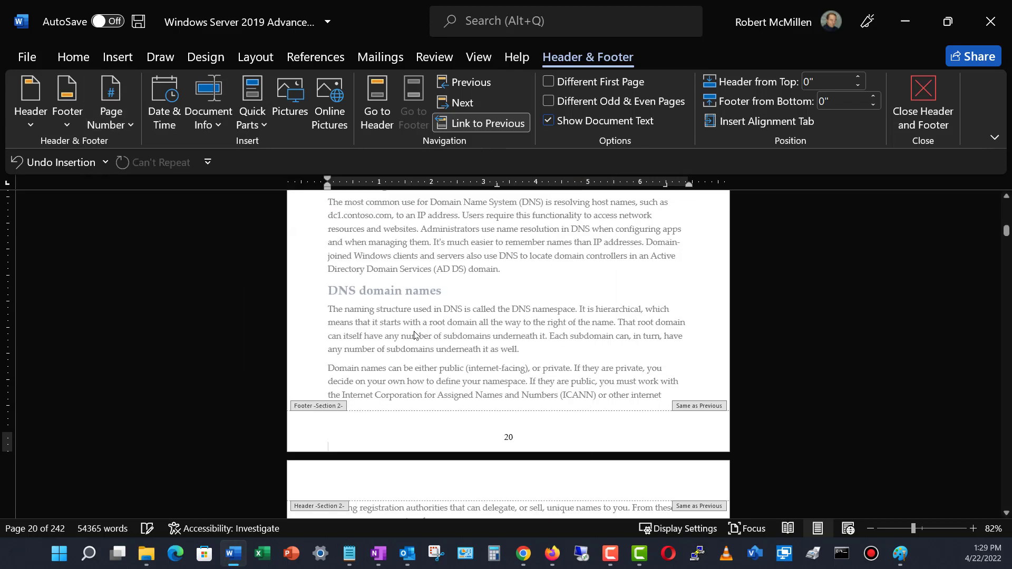
pyautogui.click(508, 437)
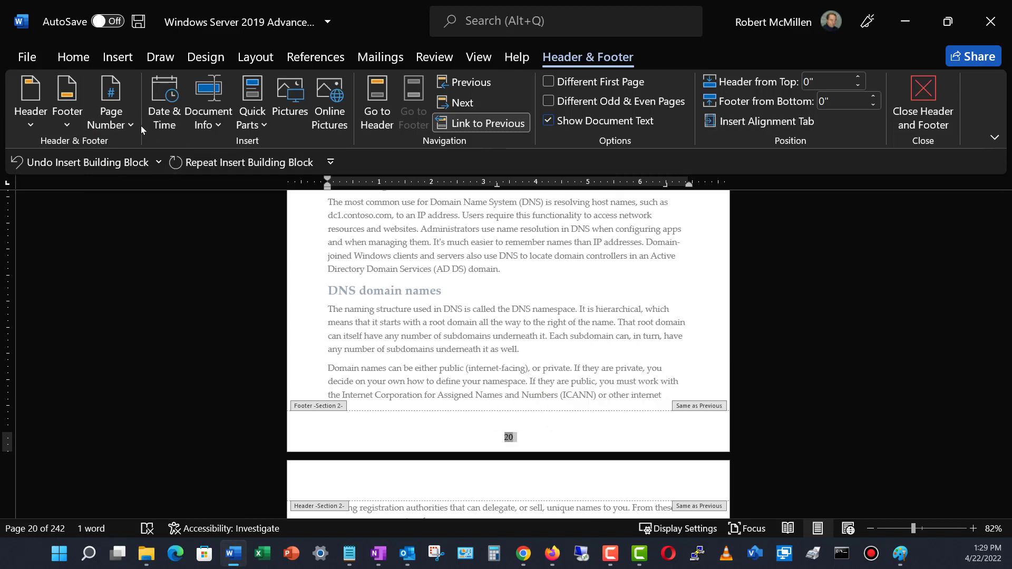
pyautogui.click(122, 125)
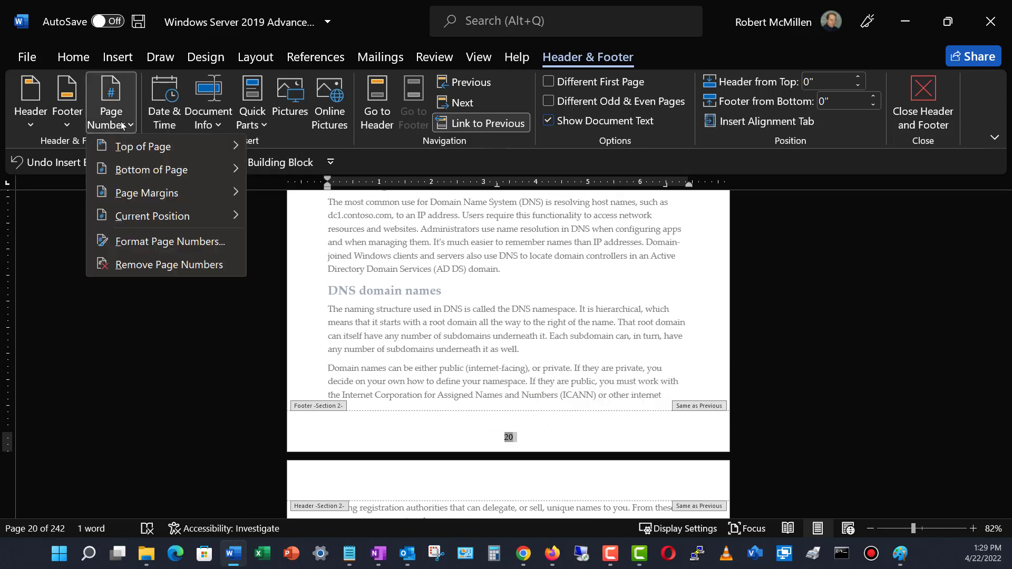
# Step: Restart Chapter 1's page numbering at 1 and turn off Link to Previous for its footer
pyautogui.click(160, 241)
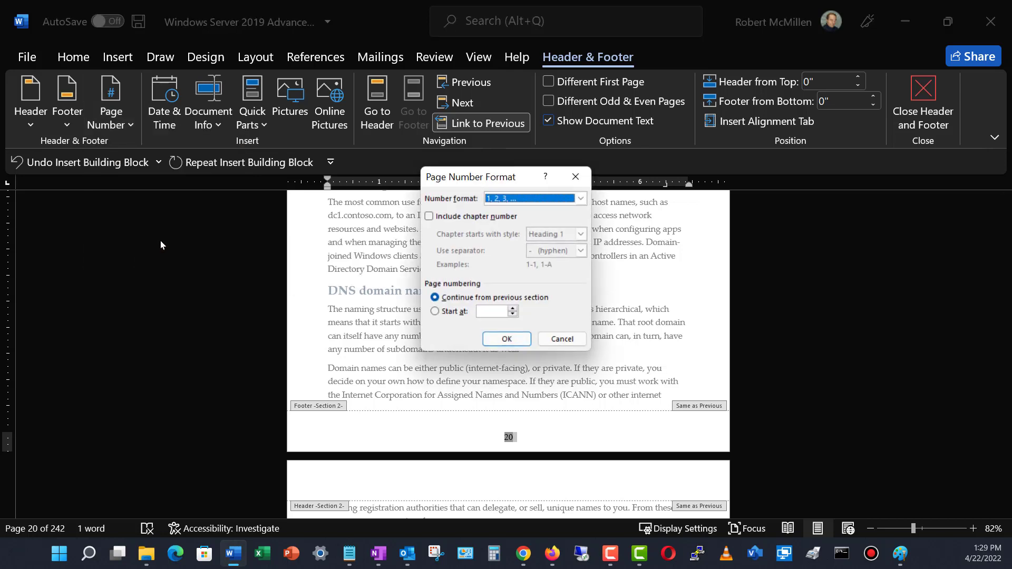
pyautogui.click(457, 315)
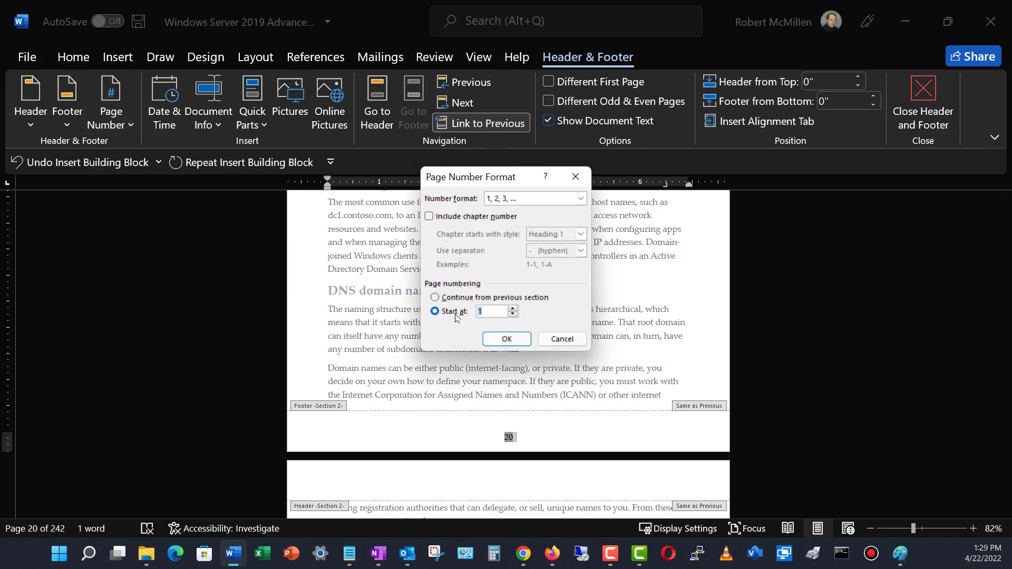
pyautogui.click(491, 341)
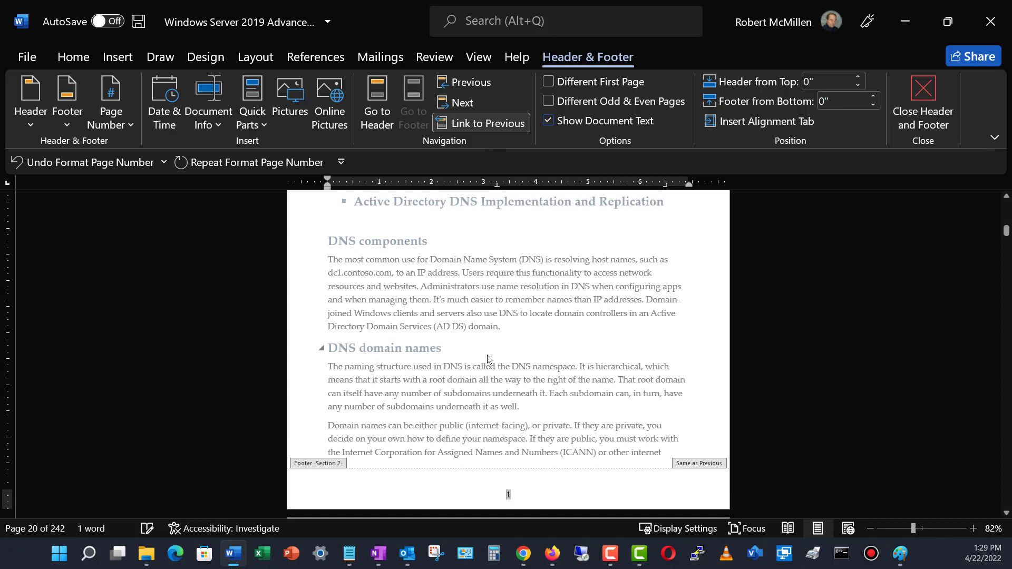
pyautogui.click(471, 124)
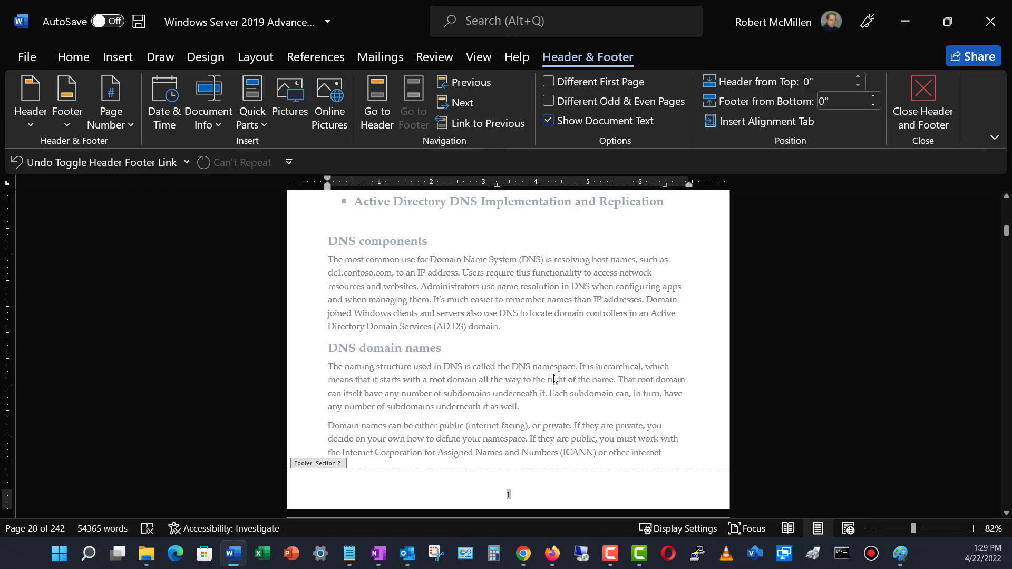
# Step: Relink the Chapter 1 footer to the previous section, confirm Yes, verify pages 19 and 1, then close footers
pyautogui.click(472, 124)
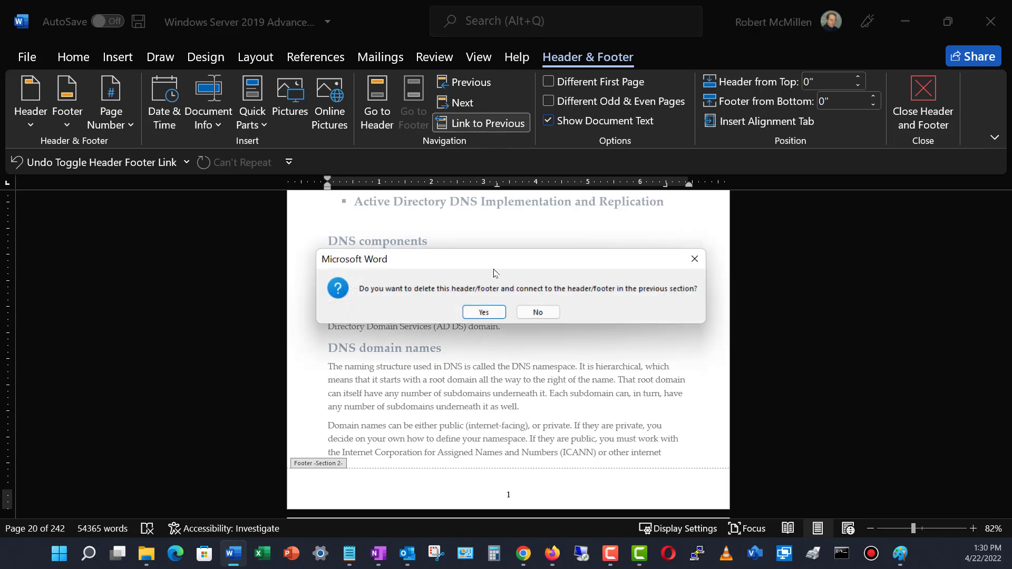
pyautogui.click(487, 314)
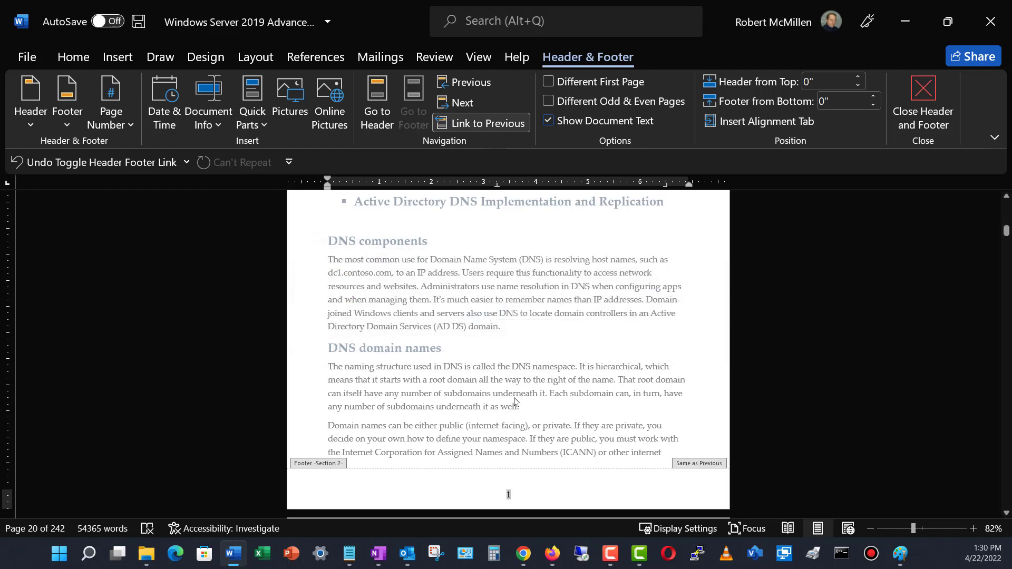
pyautogui.scroll(6, 516, 402)
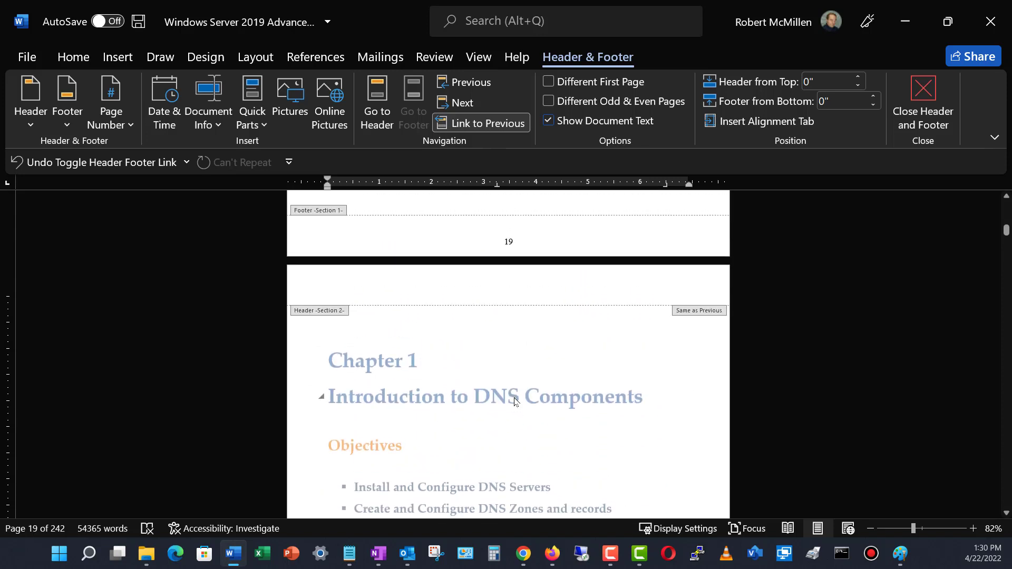
pyautogui.scroll(1, 516, 402)
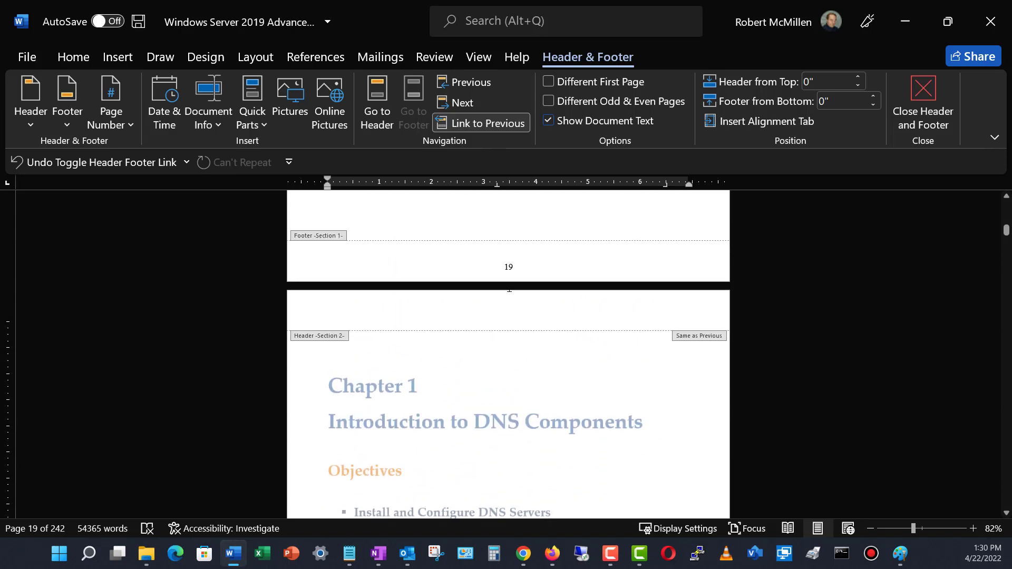
pyautogui.doubleClick(518, 265)
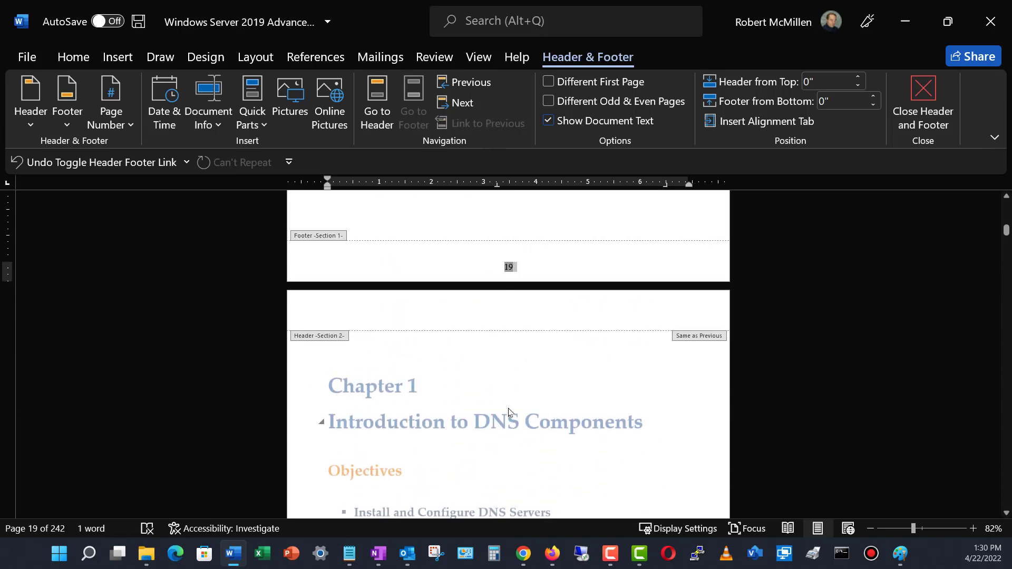
pyautogui.scroll(-5, 510, 412)
pyautogui.scroll(-5, 510, 411)
pyautogui.click(520, 368)
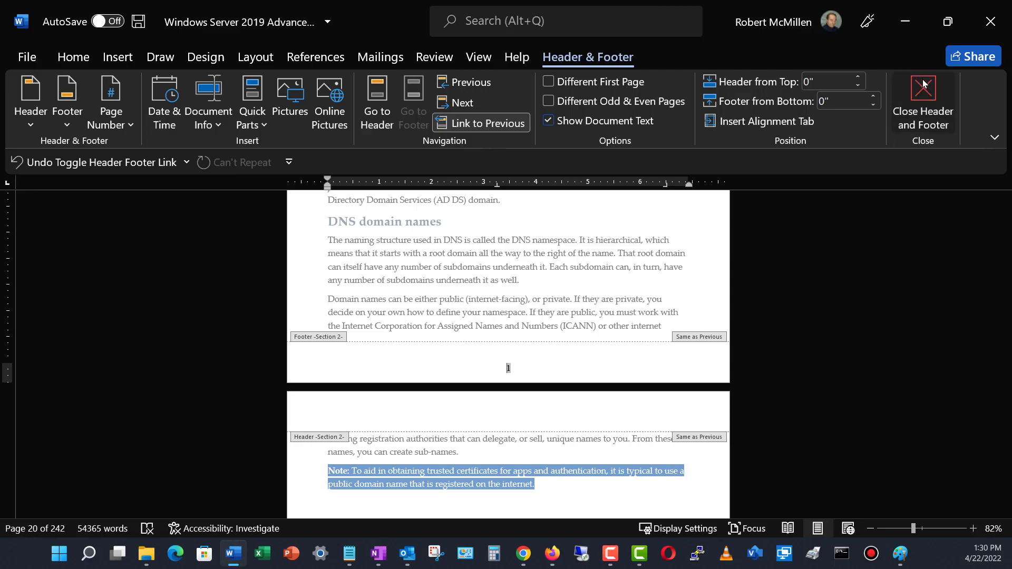
pyautogui.click(922, 102)
# Step: Scroll to the book's opening page and open its Section 1 footer, numbered 1
pyautogui.scroll(-11, 556, 378)
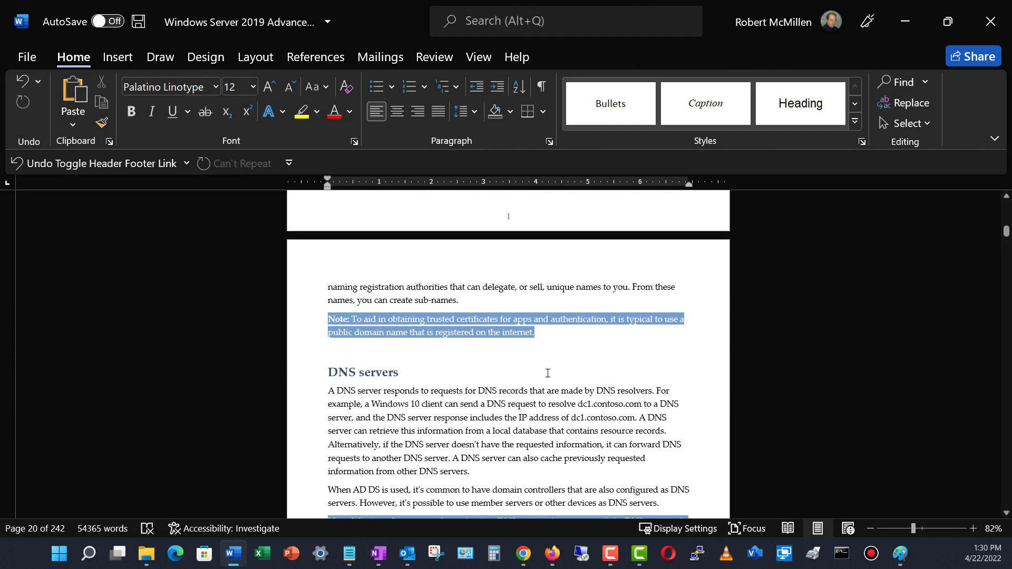
pyautogui.scroll(-11, 547, 373)
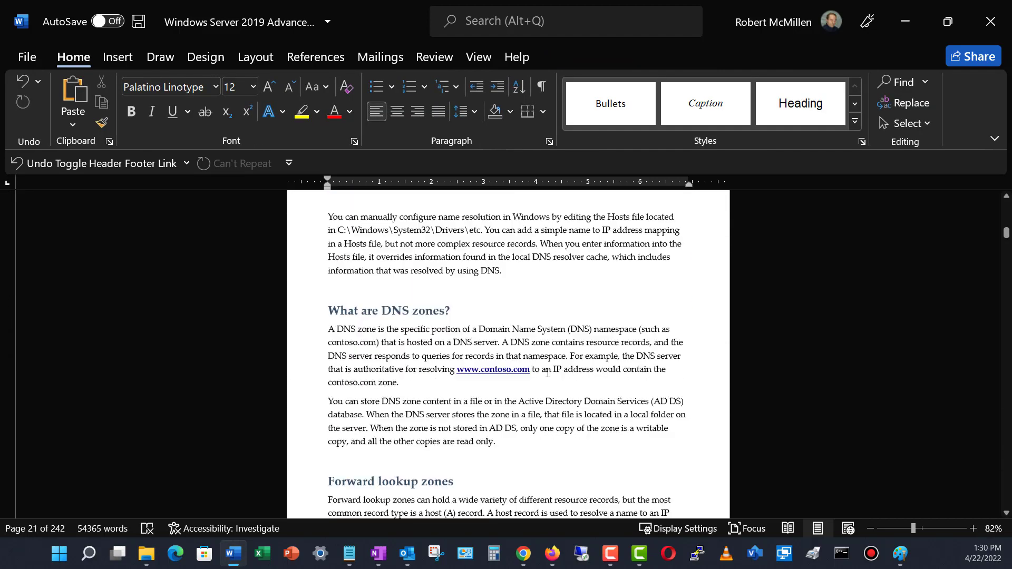
pyautogui.moveTo(1006, 233); pyautogui.dragTo(1007, 197)
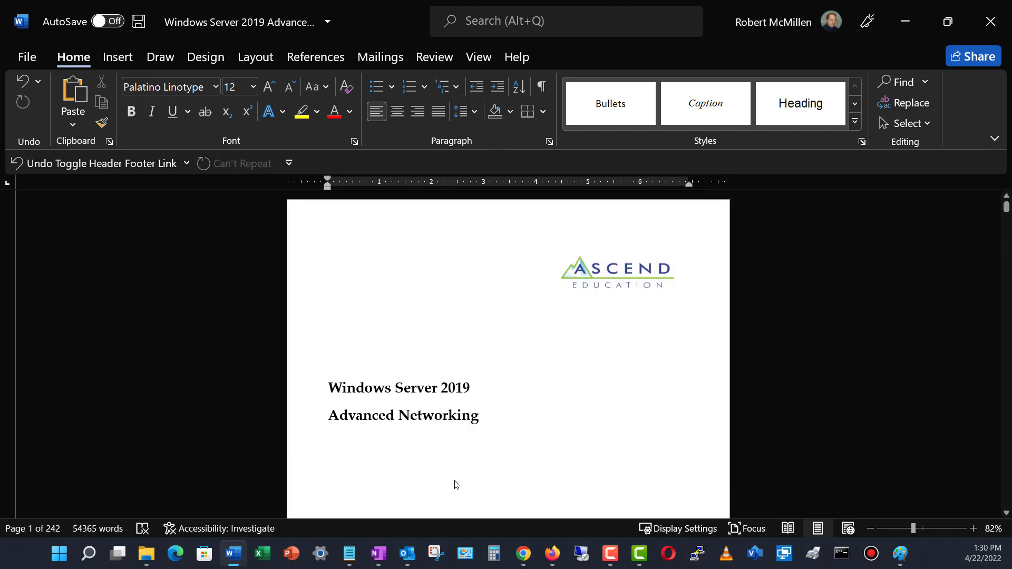
pyautogui.scroll(-4, 456, 468)
pyautogui.scroll(-5, 459, 456)
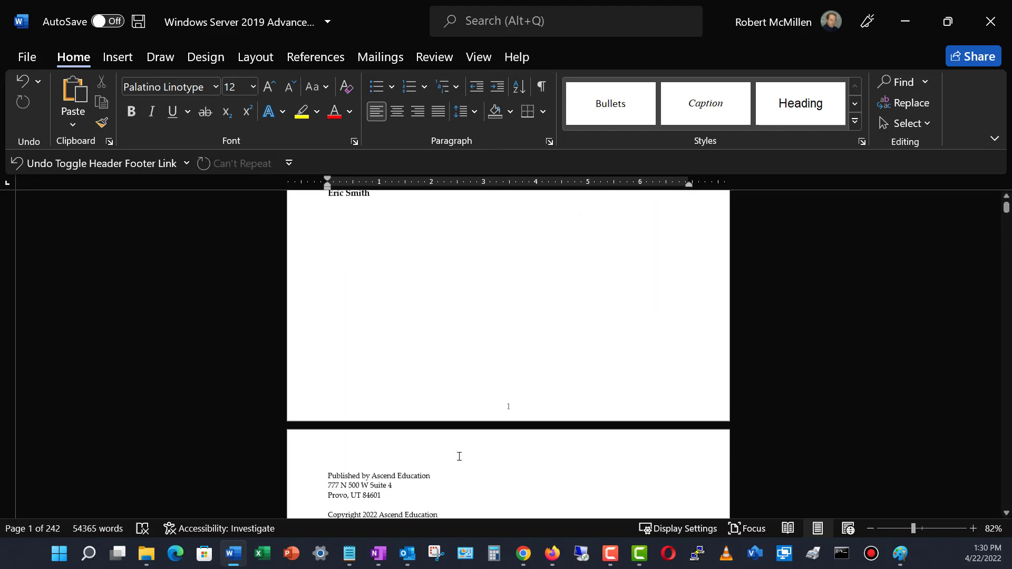
pyautogui.doubleClick(512, 399)
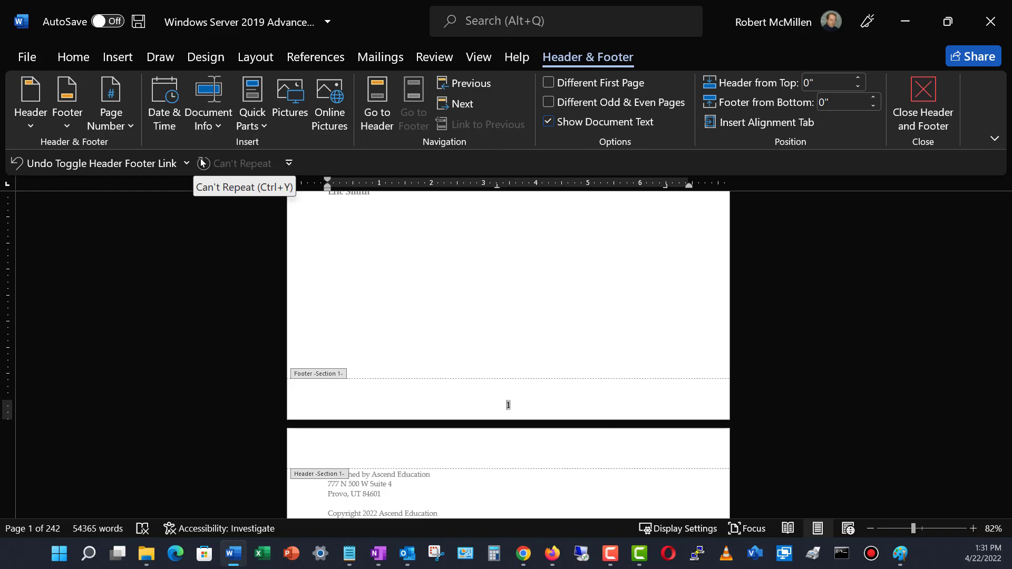
# Step: Format the Section 1 page numbers as lowercase Roman numerals (i, ii, iii)
pyautogui.click(127, 132)
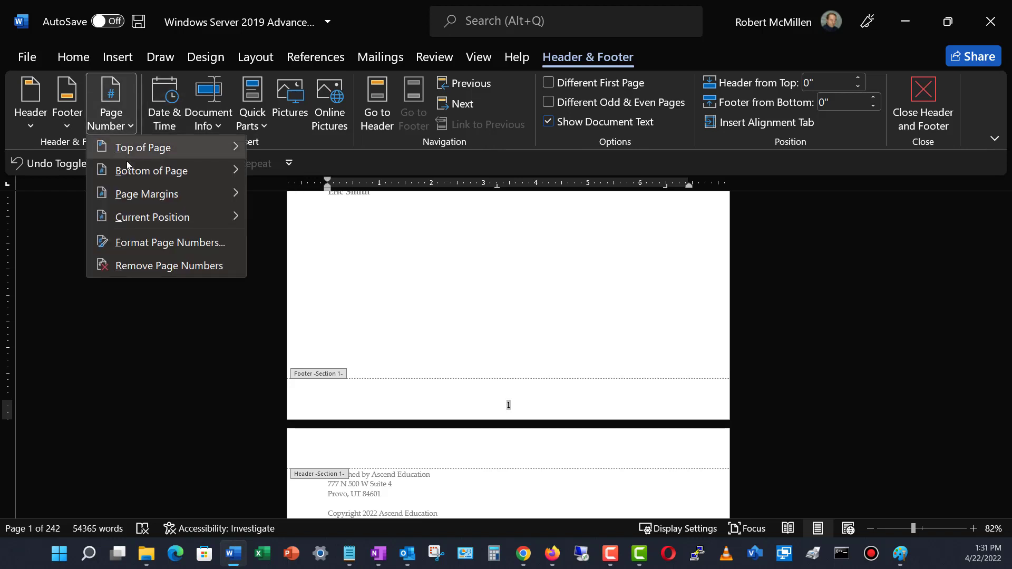
pyautogui.click(154, 243)
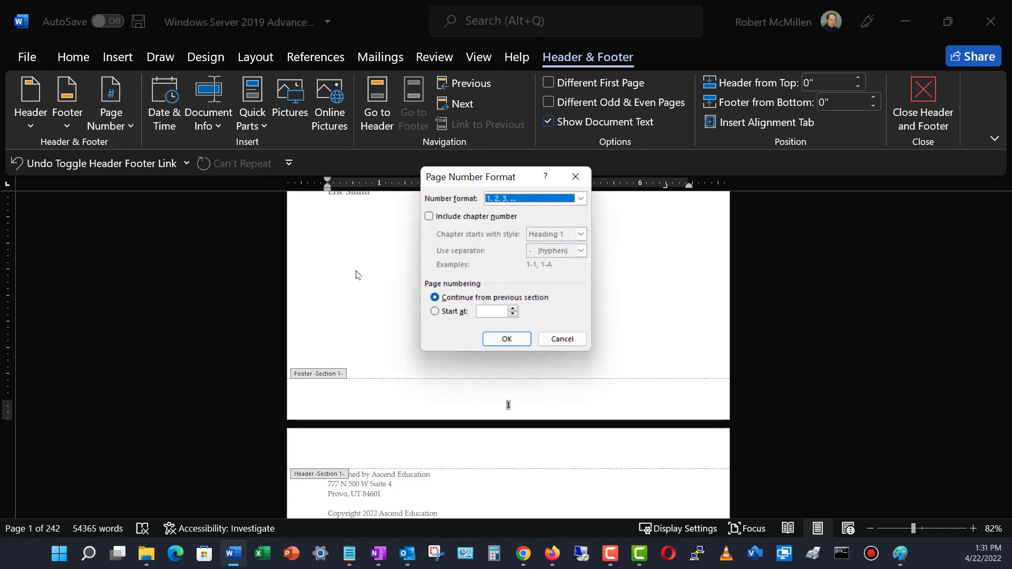
pyautogui.click(534, 199)
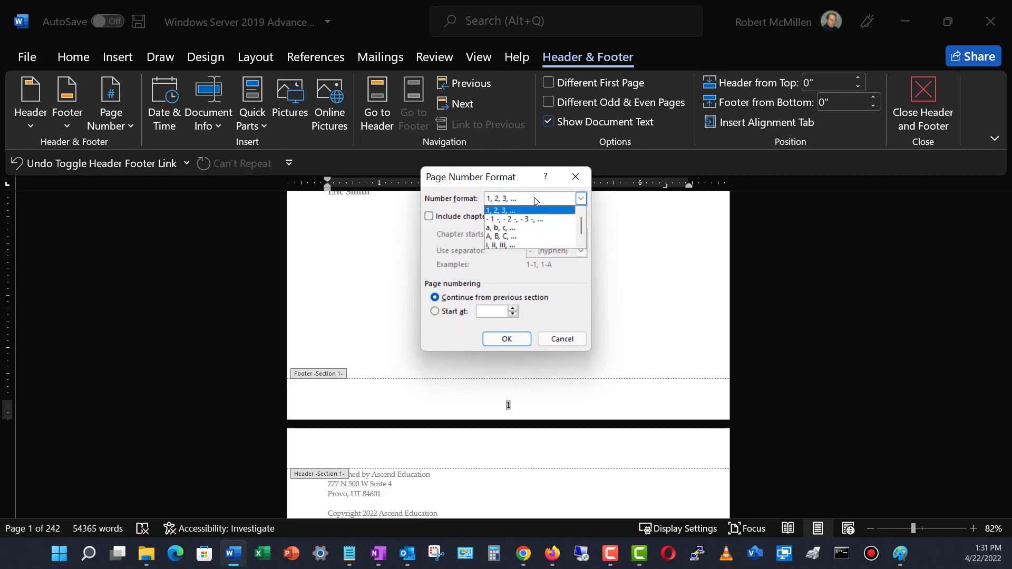
pyautogui.click(525, 243)
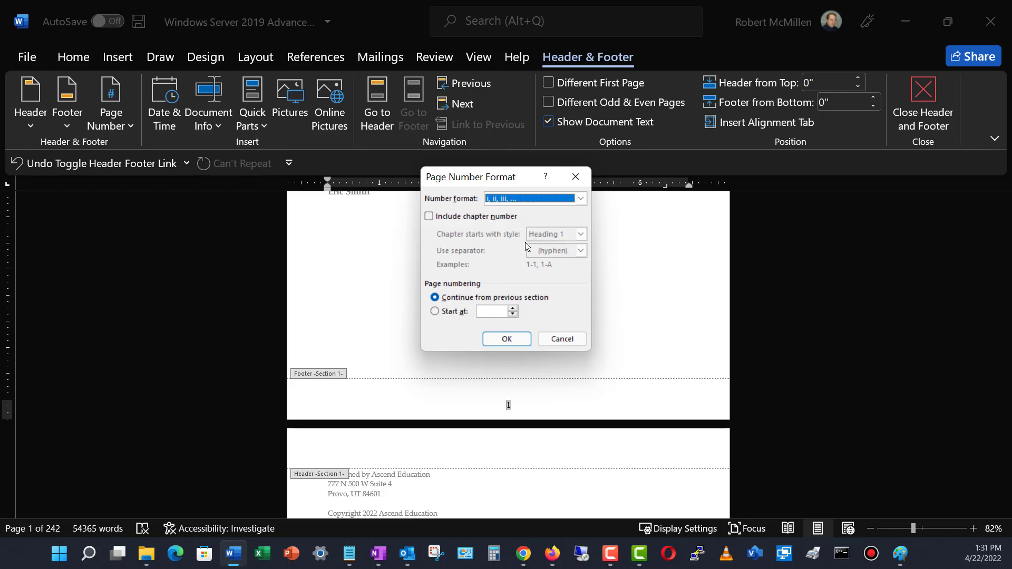
pyautogui.click(507, 340)
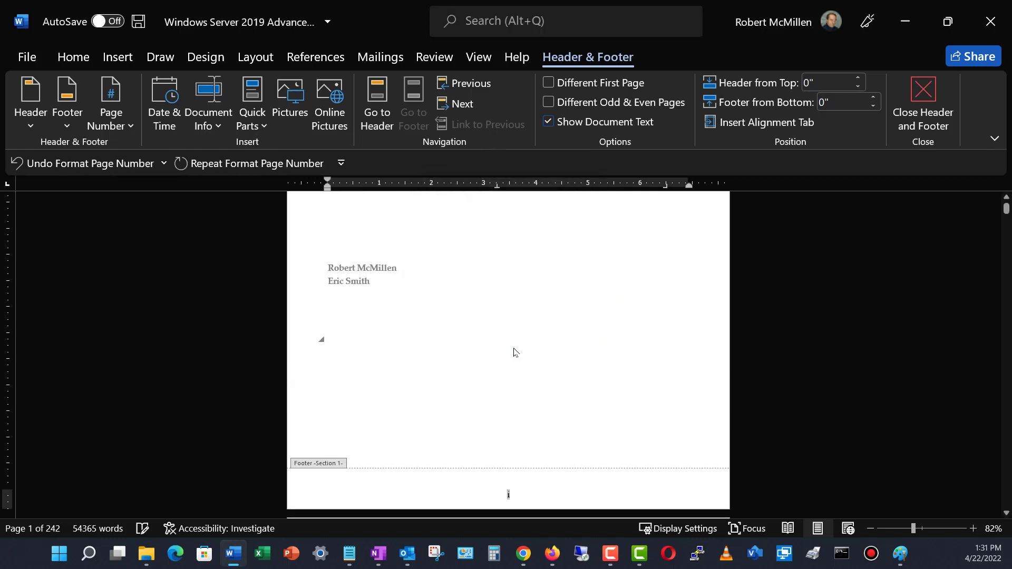
# Step: Check the Roman-numbered front-matter footers and close header and footer editing
pyautogui.scroll(3, 525, 383)
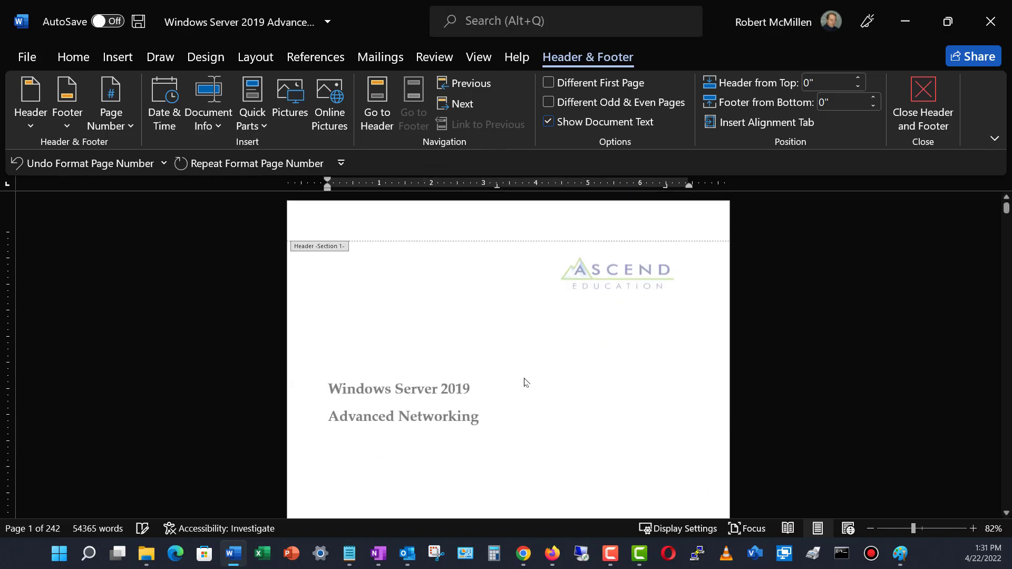
pyautogui.scroll(-15, 525, 383)
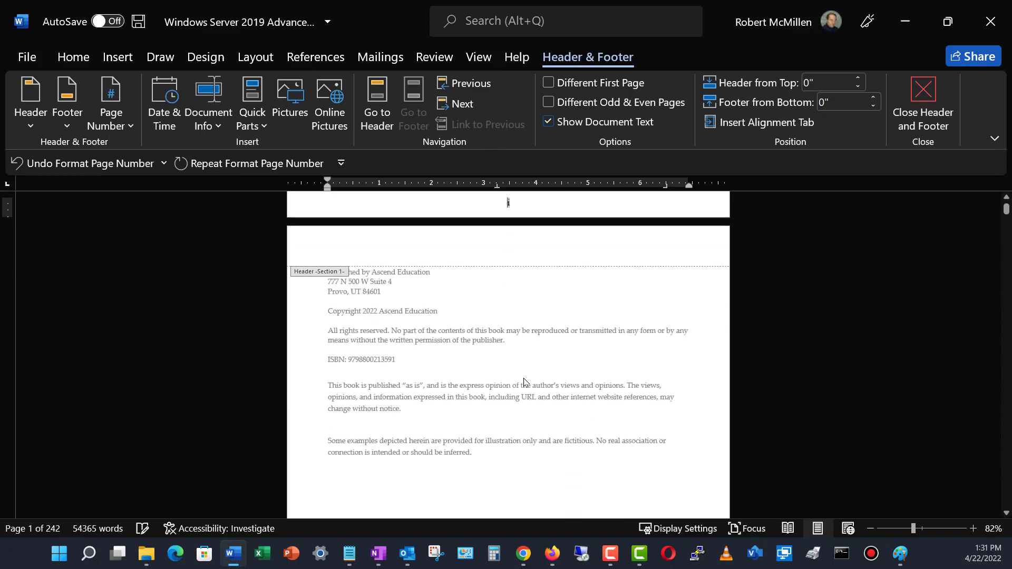
pyautogui.scroll(-10, 525, 382)
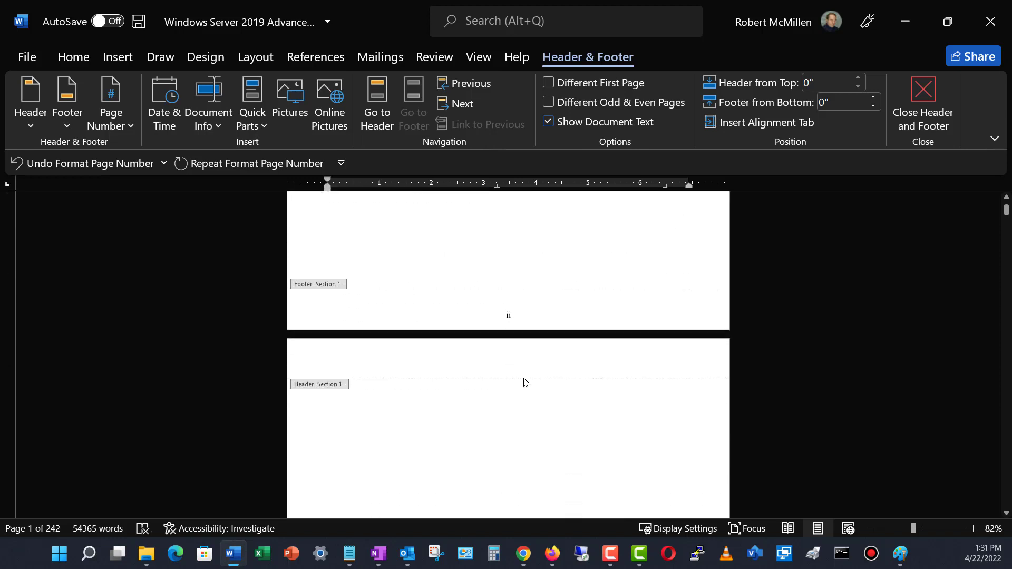
pyautogui.scroll(-3, 524, 382)
pyautogui.scroll(-2, 524, 381)
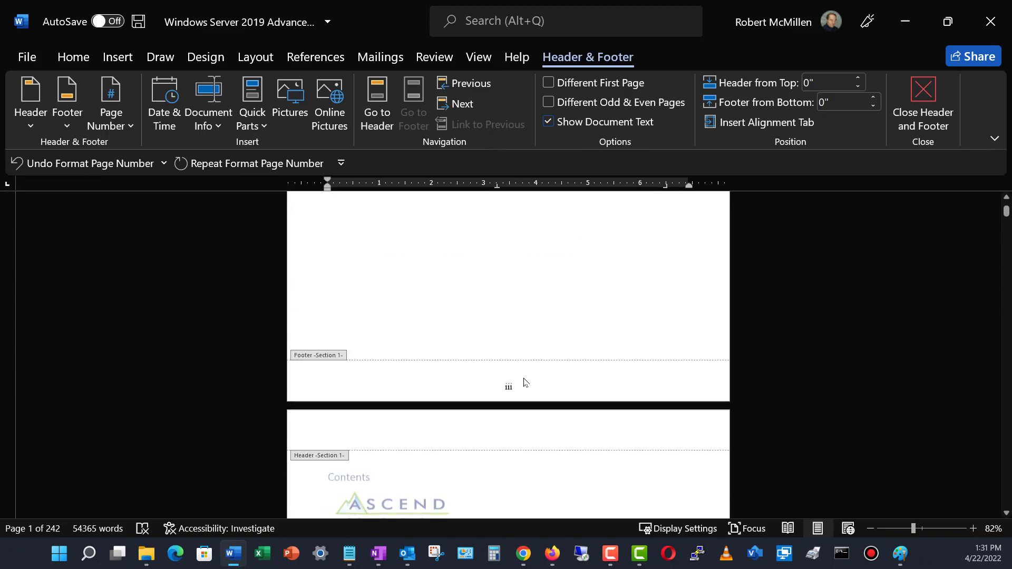
pyautogui.scroll(4, 524, 382)
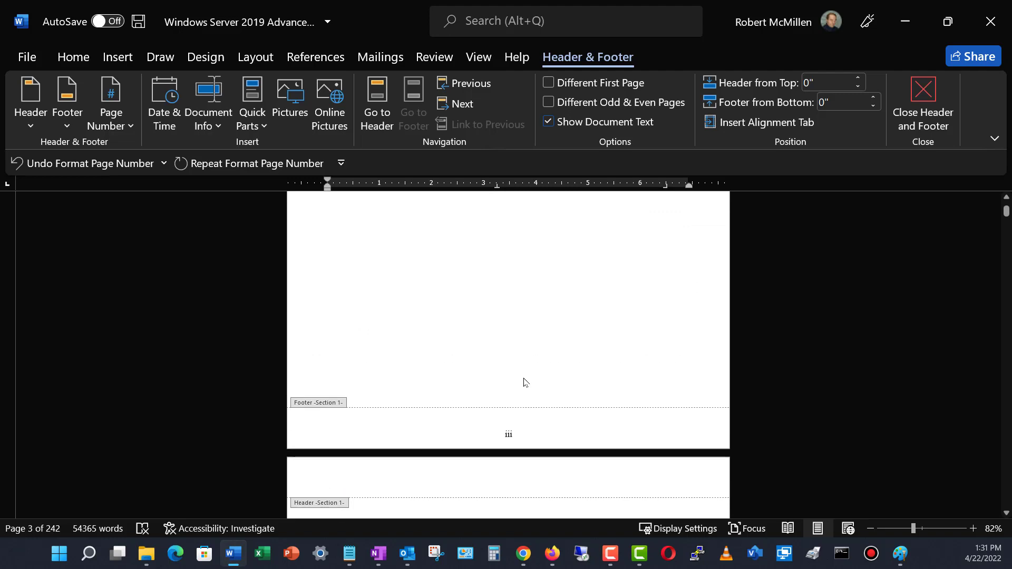
pyautogui.click(931, 90)
# Step: Scroll past front-matter page xix to Chapter 1's opening page, numbered 1
pyautogui.scroll(15, 591, 402)
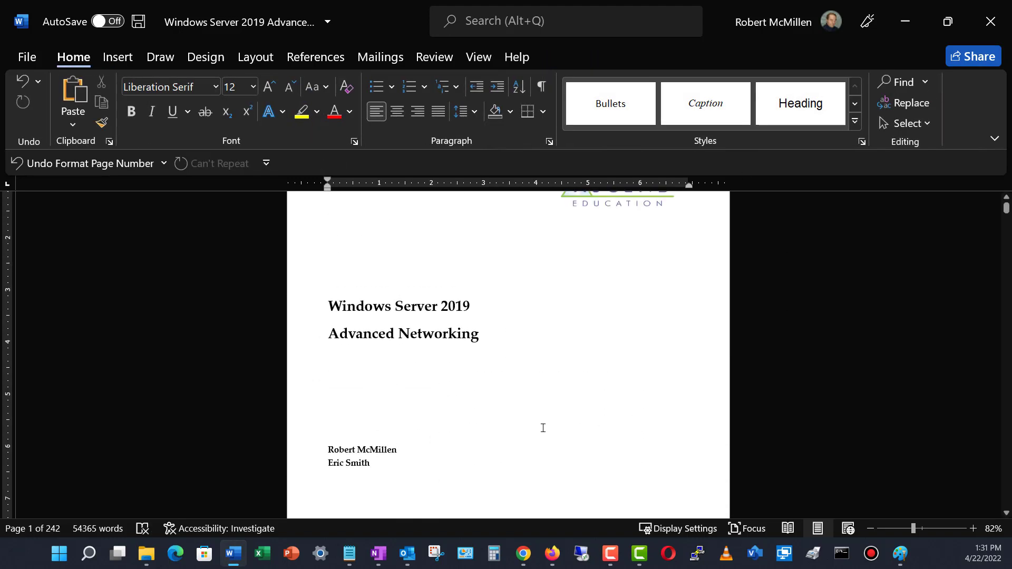
pyautogui.scroll(-15, 543, 427)
pyautogui.scroll(-20, 538, 424)
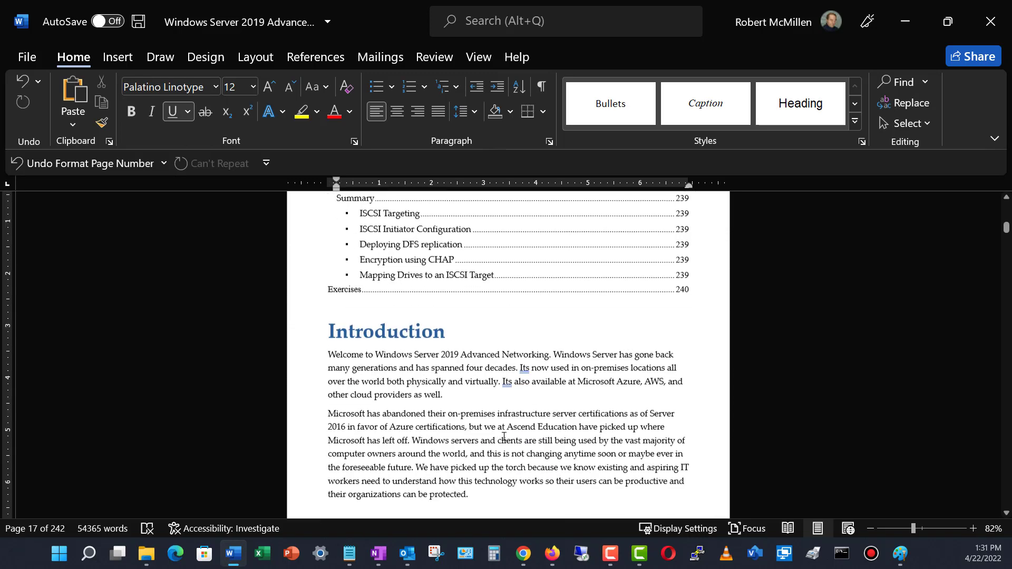
pyautogui.scroll(-10, 503, 436)
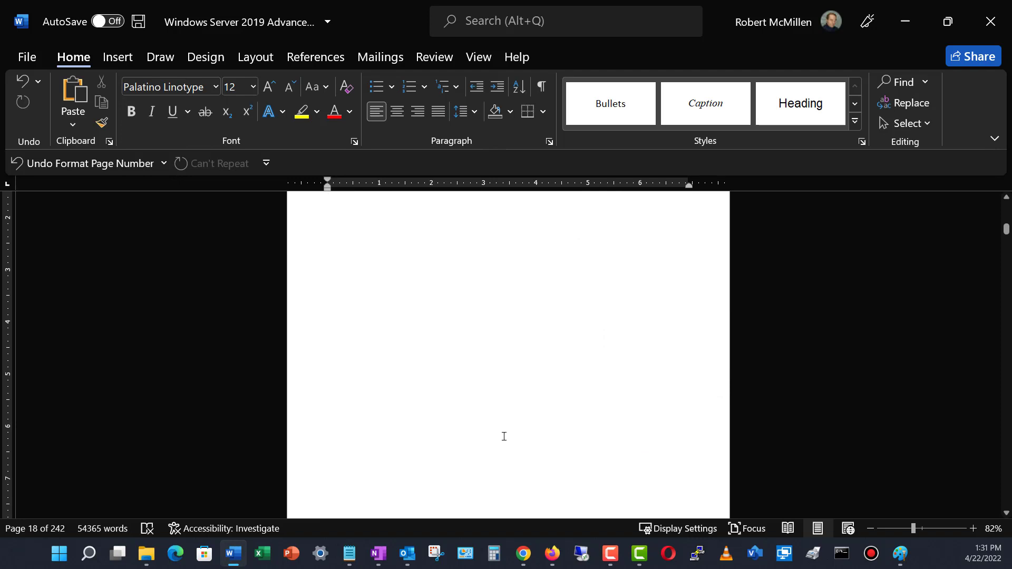
pyautogui.scroll(-5, 500, 433)
pyautogui.scroll(-10, 495, 428)
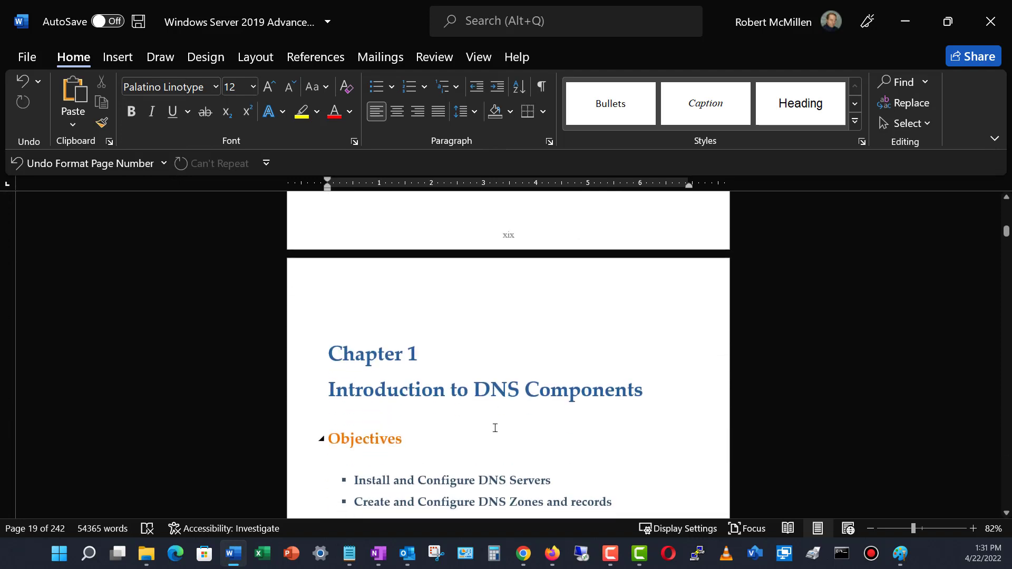
pyautogui.scroll(-1, 495, 428)
pyautogui.scroll(-9, 495, 428)
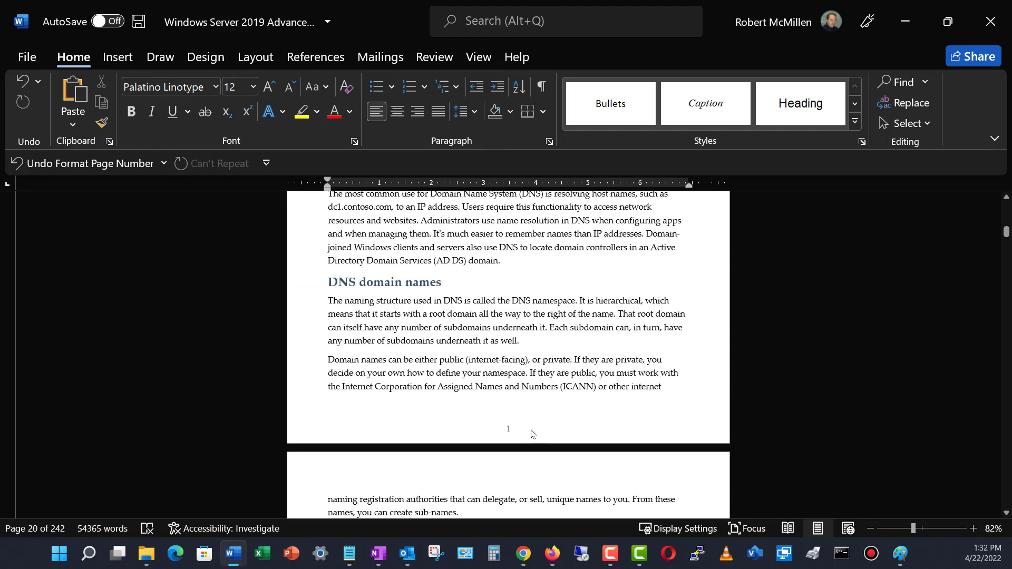
pyautogui.scroll(1, 531, 430)
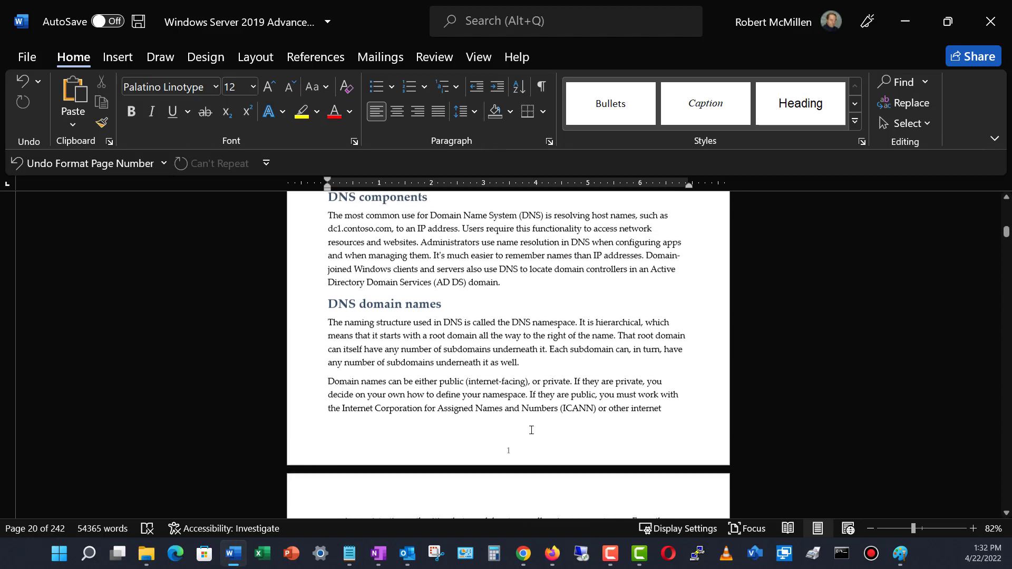
pyautogui.click(251, 57)
# Step: Open Chapter 1's Section 2 footer, still marked Same as Previous, for editing
pyautogui.click(232, 82)
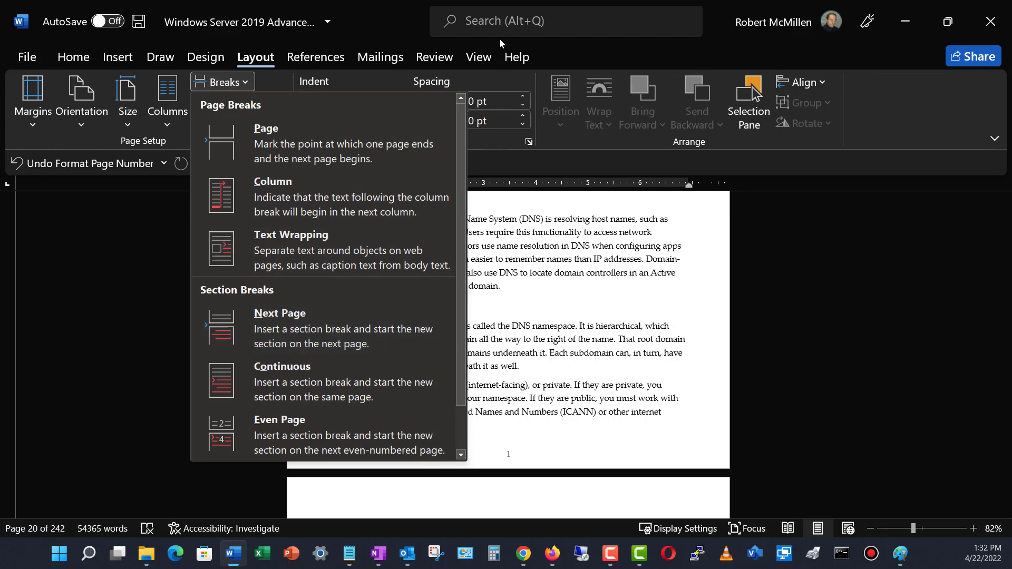
pyautogui.click(575, 54)
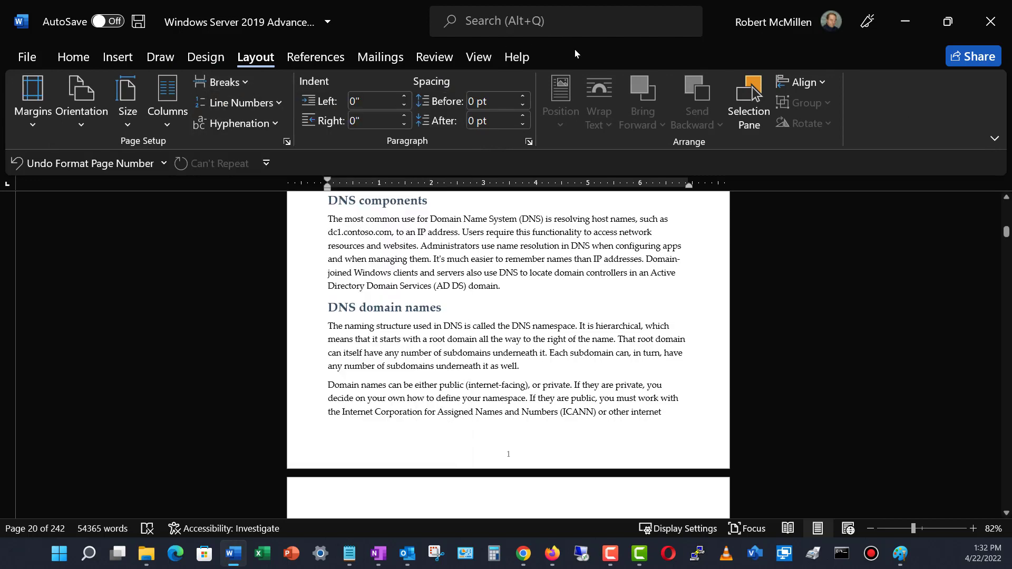
pyautogui.click(77, 56)
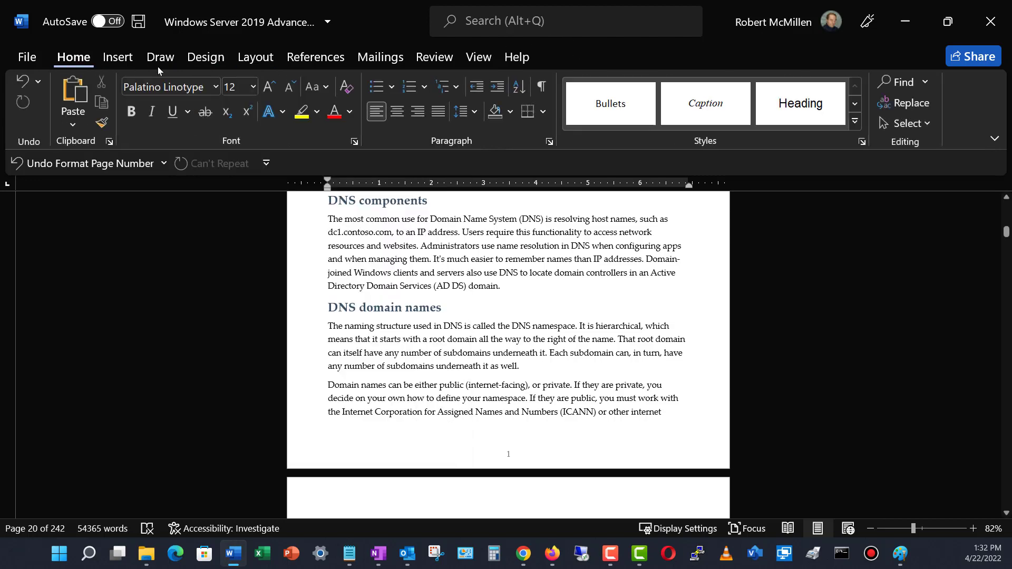
pyautogui.doubleClick(502, 455)
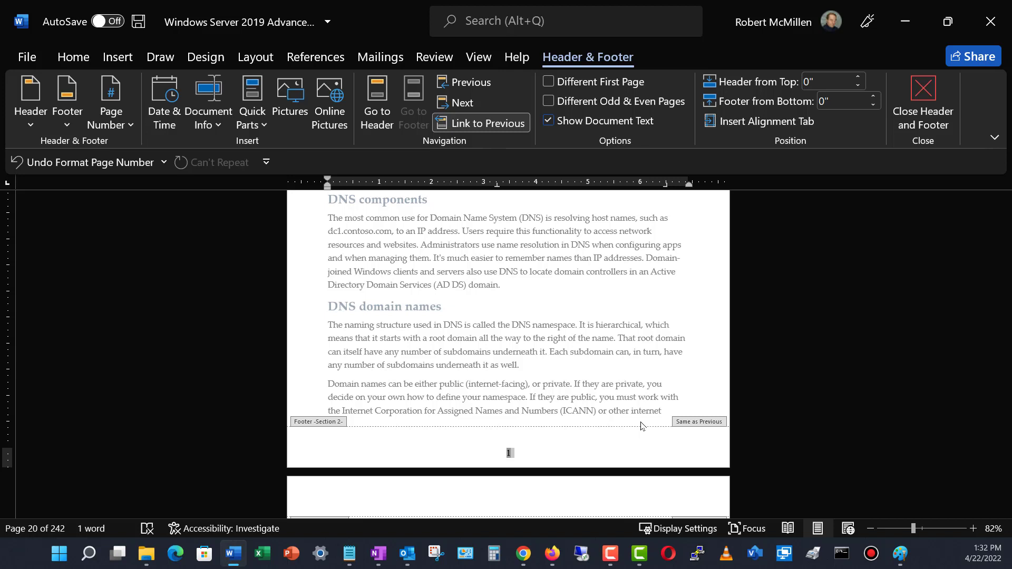
pyautogui.press('Down')
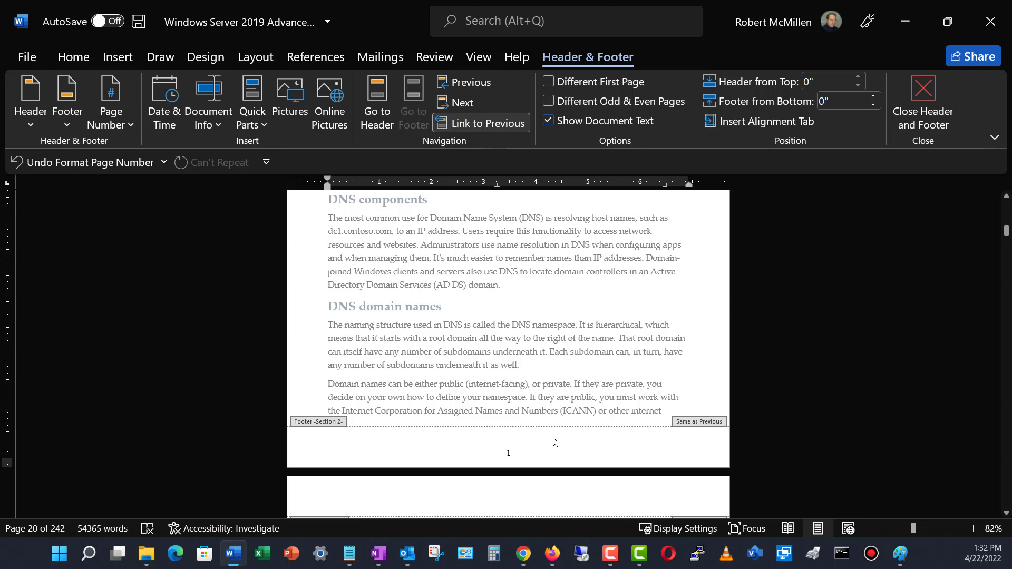